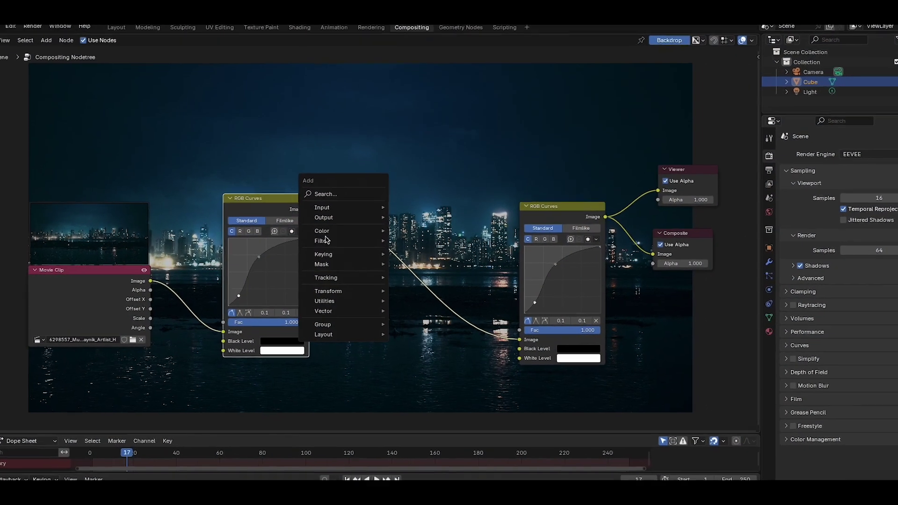
Finish entering your e-mail address in the FX Sup sign-up field and submit it.
mouse_move(328, 254)
mouse_move(396, 234)
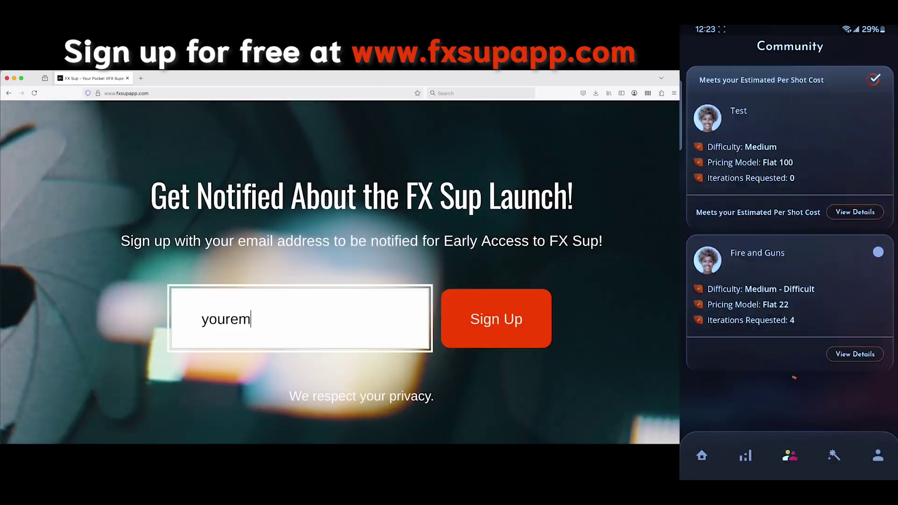
key(Return)
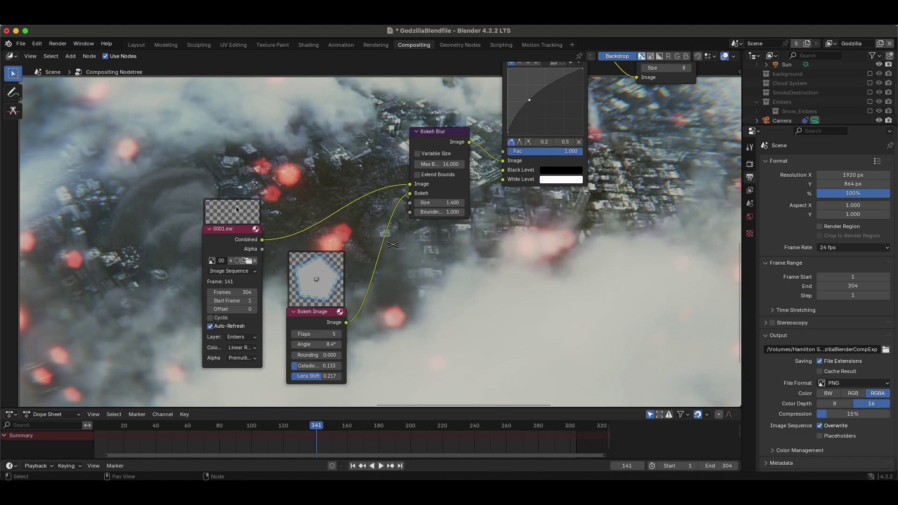
Look over the compositor node tree, then switch to the Layout workspace and list the view layers.
scroll(236, 206, down, 2)
middle_drag(222, 207, 383, 254)
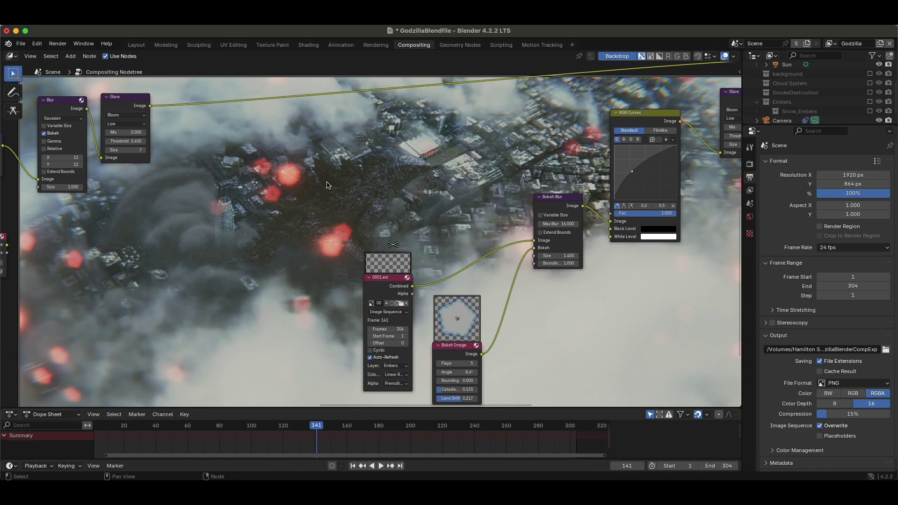
scroll(328, 185, down, 3)
scroll(528, 147, left, 5)
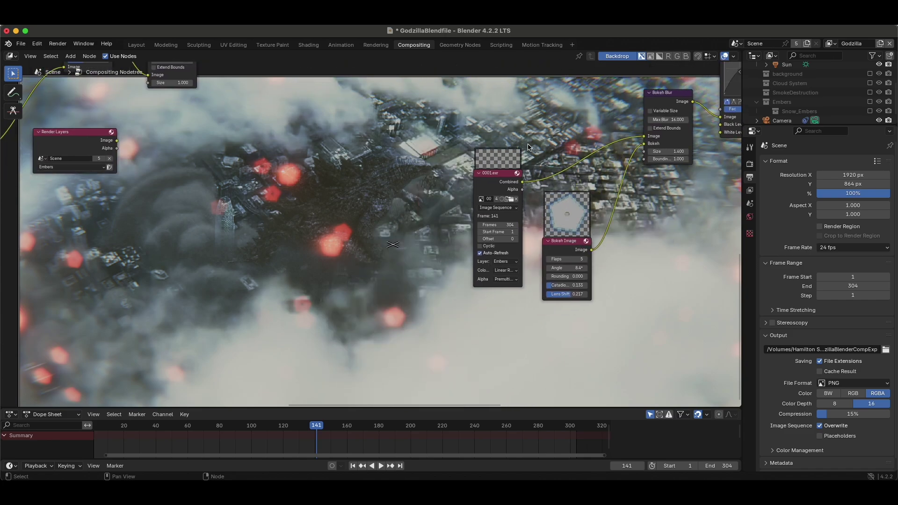
scroll(528, 147, left, 5)
scroll(528, 146, down, 3)
scroll(440, 163, down, 5)
scroll(314, 374, left, 4)
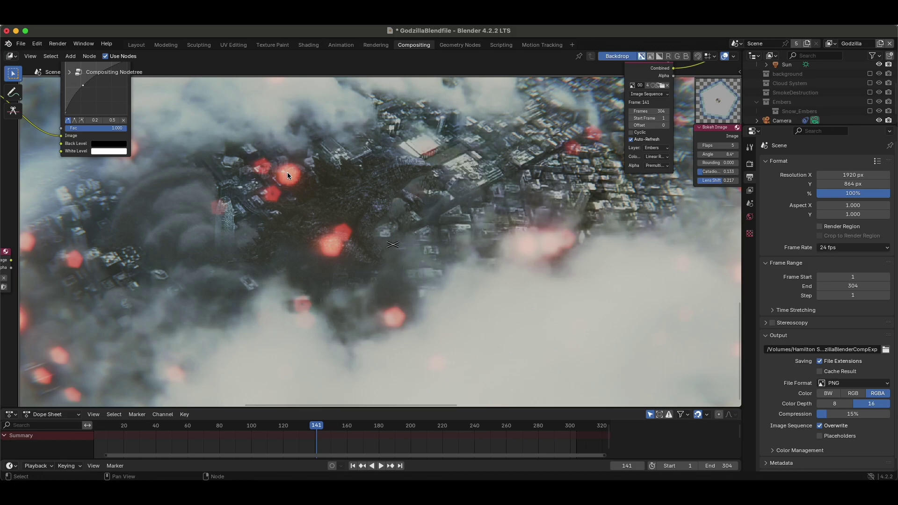
scroll(383, 206, up, 9)
scroll(395, 185, right, 8)
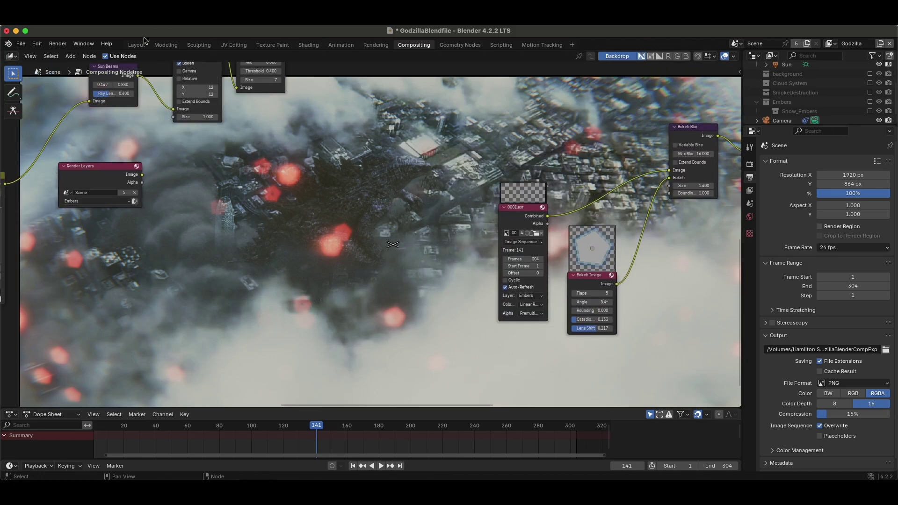
click(139, 44)
click(831, 43)
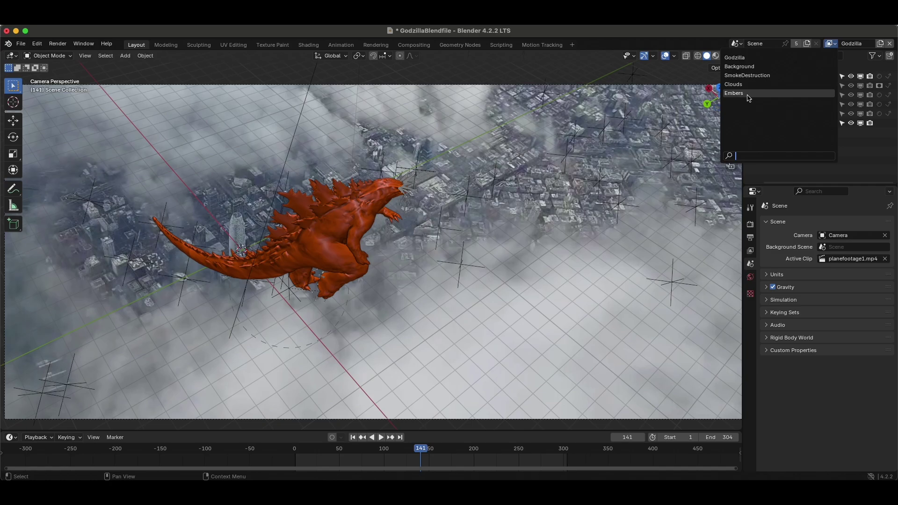
Switch to the Embers view layer and play back the ember animation.
click(748, 96)
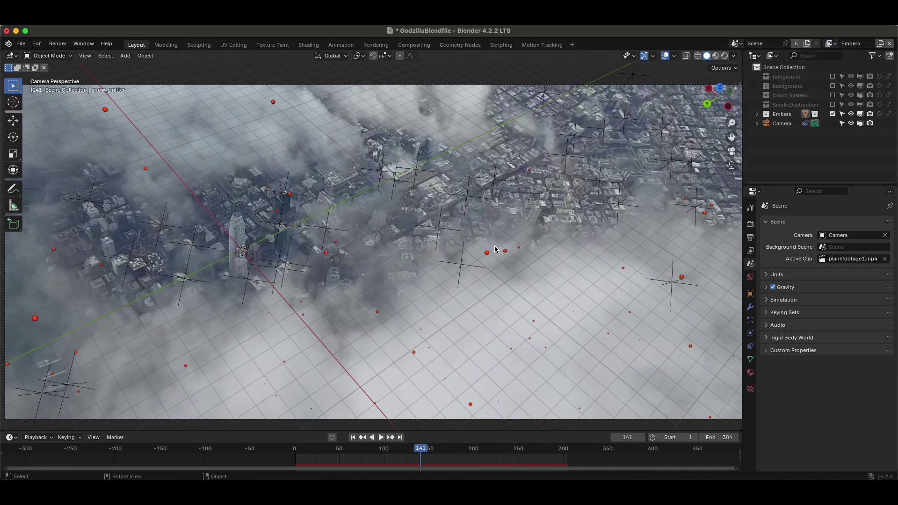
key(space)
key(shift+Left)
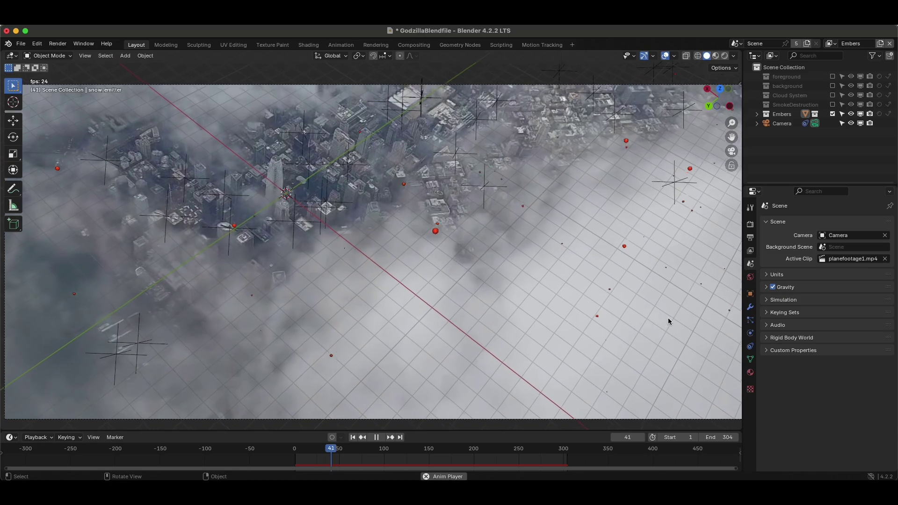
key(space)
shift+scroll(412, 245, up, 15)
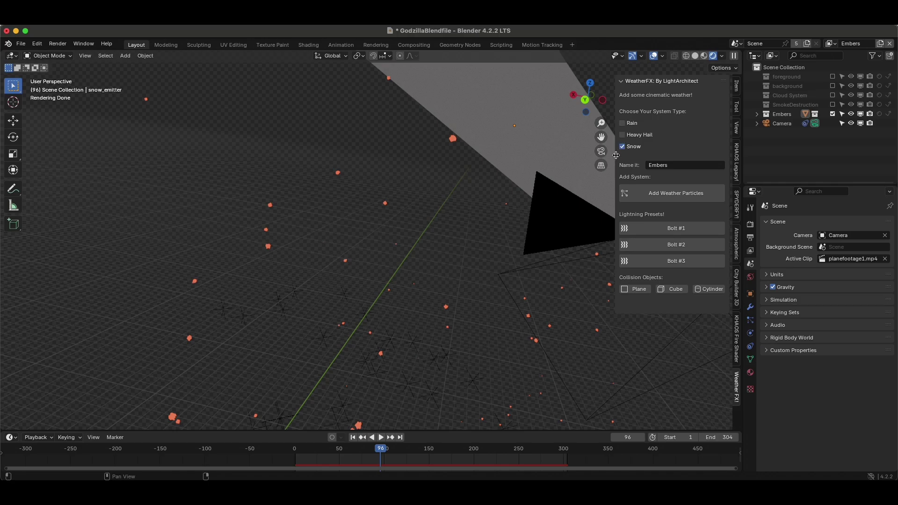
Hide the WeatherFX panel, replay to frame 195, and show snow_emitter's Snow_Embers particle settings.
key(n)
shift+scroll(422, 188, left, 5)
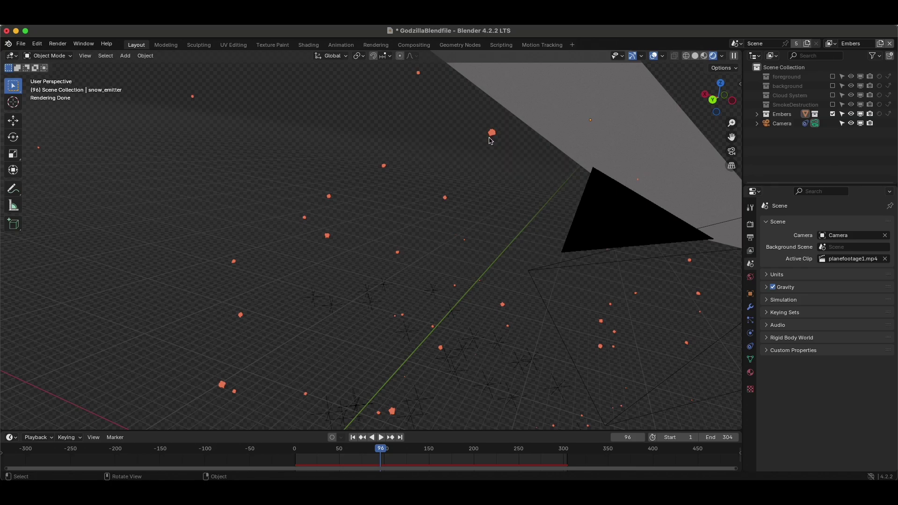
scroll(485, 167, down, 4)
key(space)
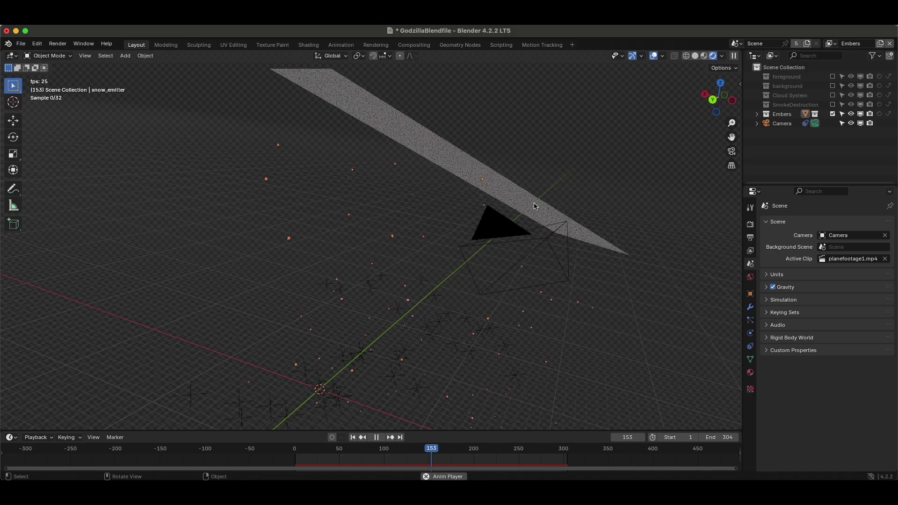
key(space)
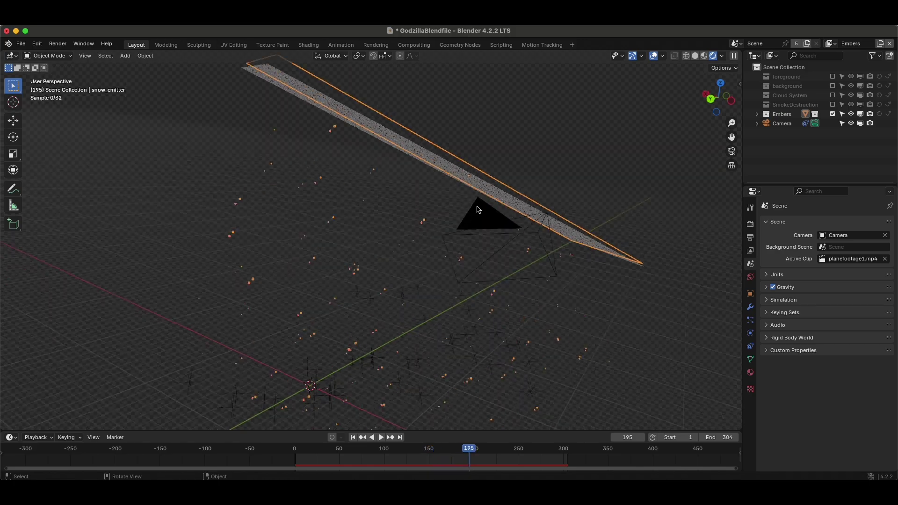
click(750, 321)
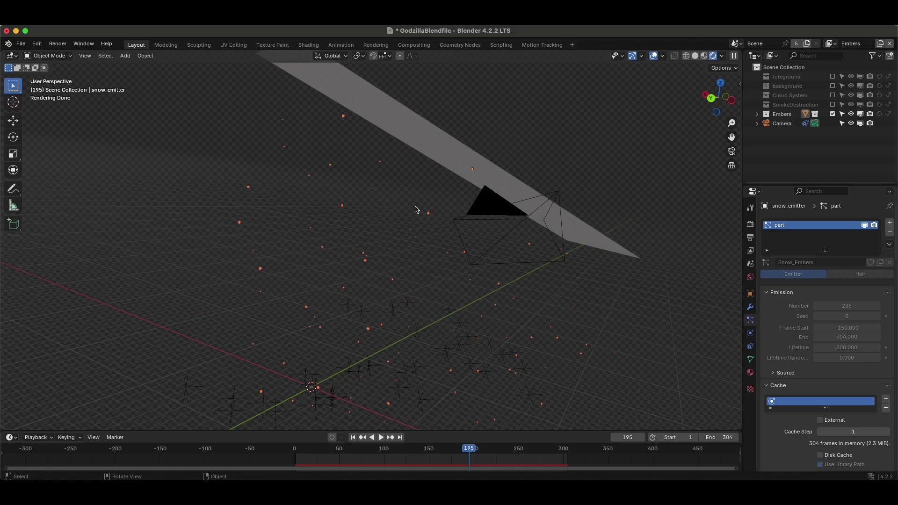
View the embers through the camera and replay from the start to frame 78.
key(space)
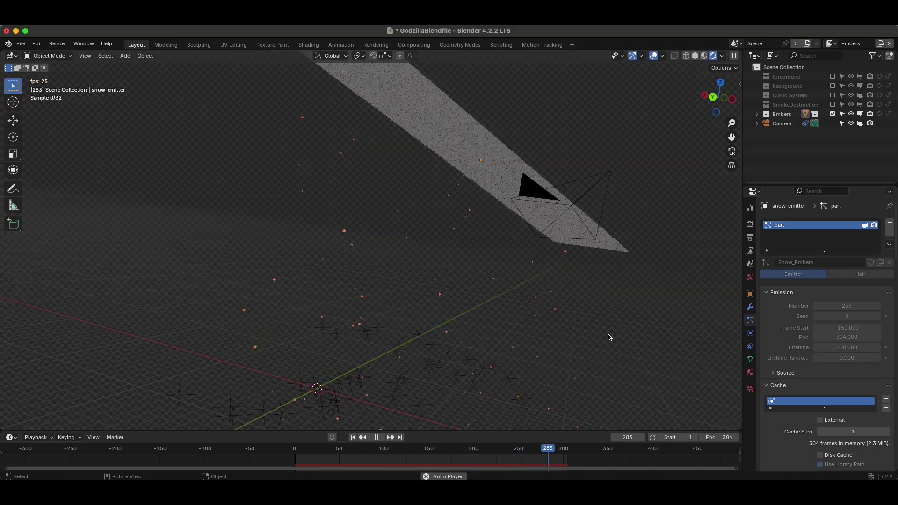
key(space)
key(KP_0)
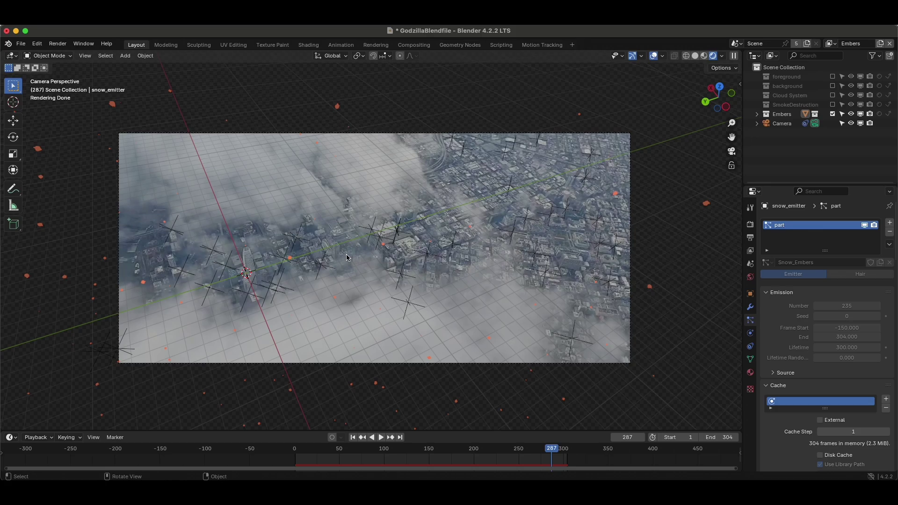
key(shift+Left)
key(space)
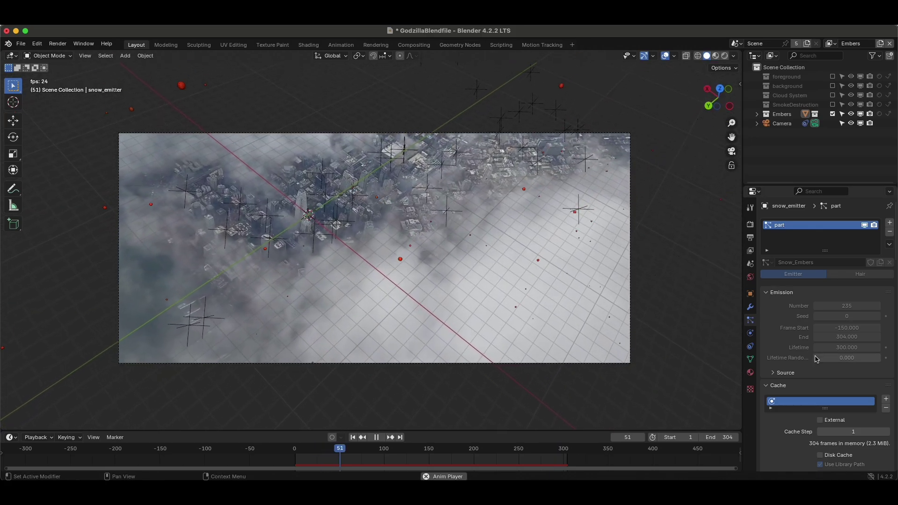
key(space)
Preview the embers in Rendered shading, revert to Solid, and return to the Compositing node tree.
key(z)
click(674, 239)
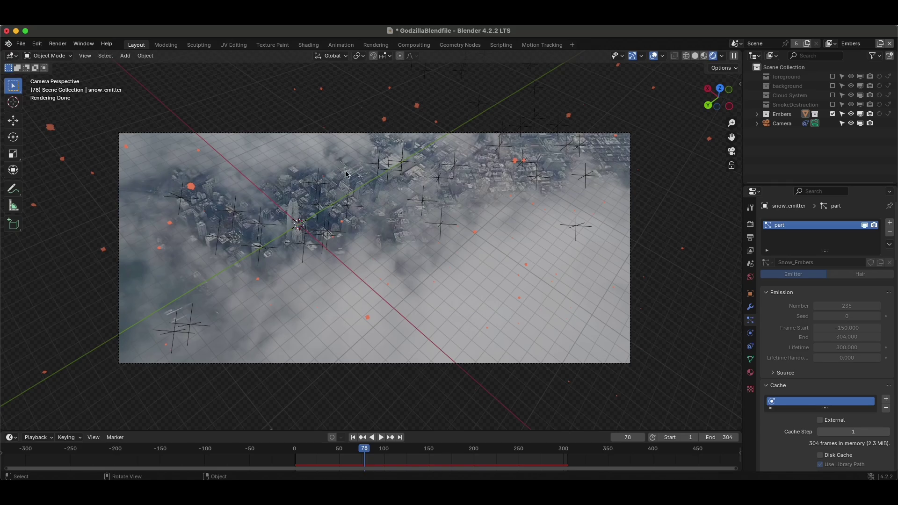
key(z)
click(395, 227)
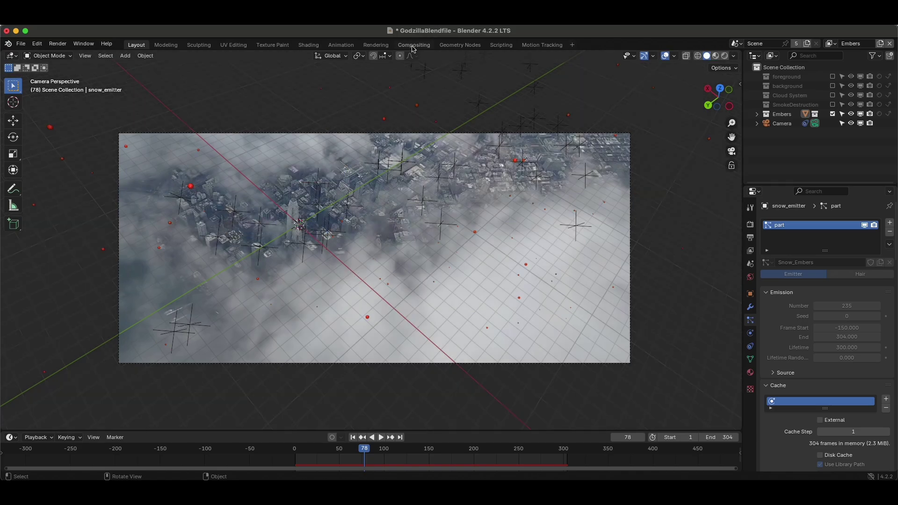
click(413, 45)
scroll(355, 286, up, 2)
scroll(356, 285, right, 10)
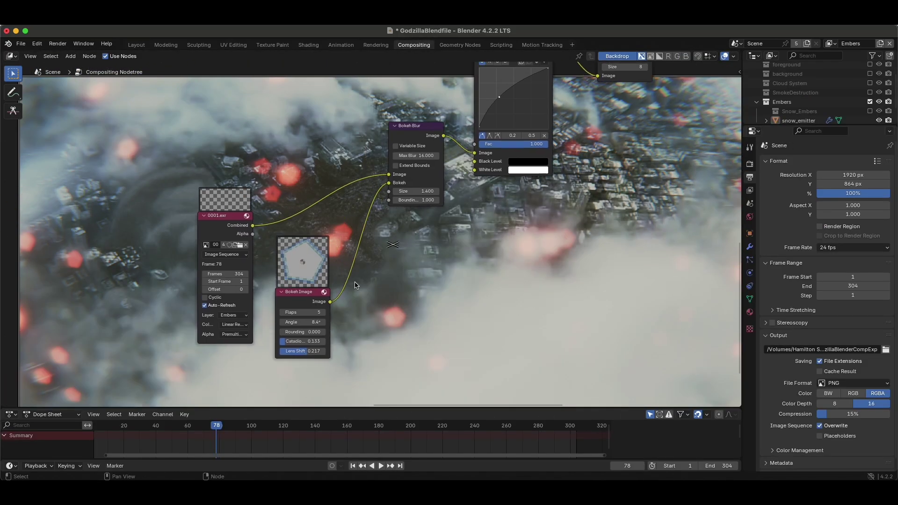
Add a Viewer node on the 0001.exr Combined output, showing the embers alone on black.
key(shift+a)
text(viewer)
key(Return)
scroll(461, 285, right, 10)
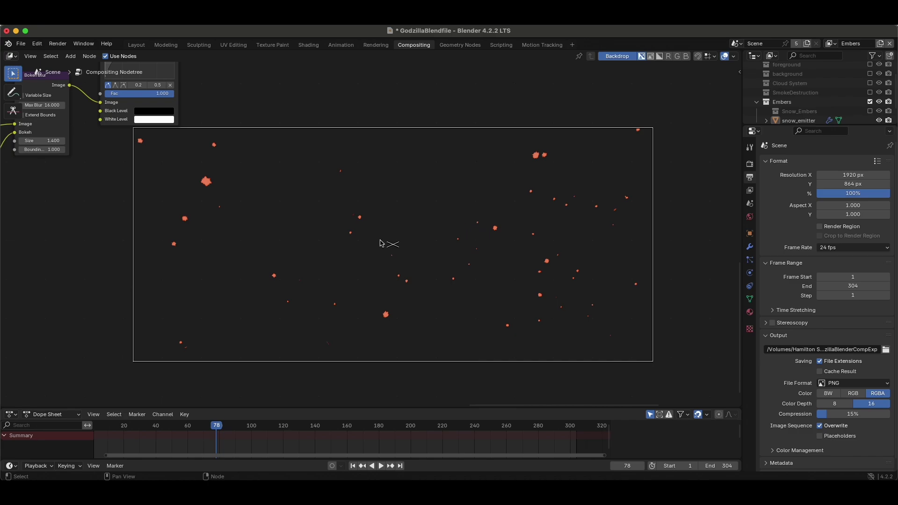
scroll(368, 249, right, 3)
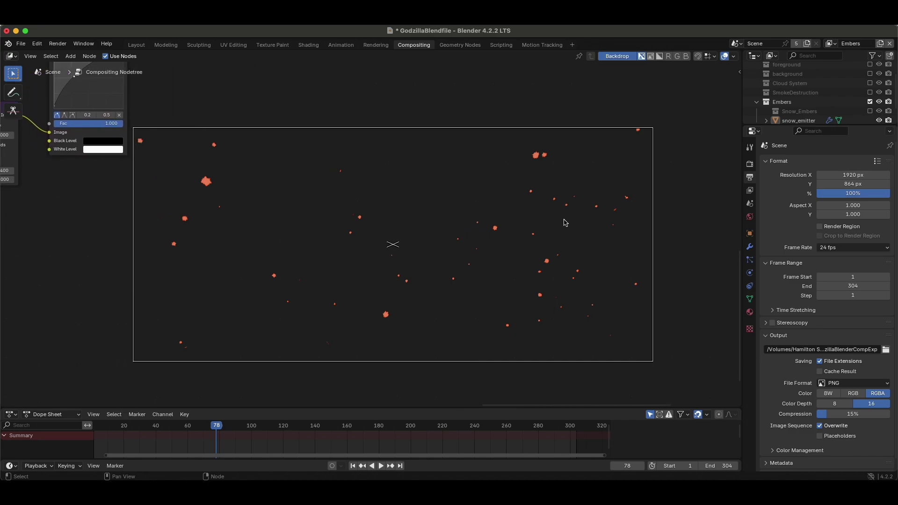
scroll(299, 235, left, 10)
scroll(298, 236, up, 2)
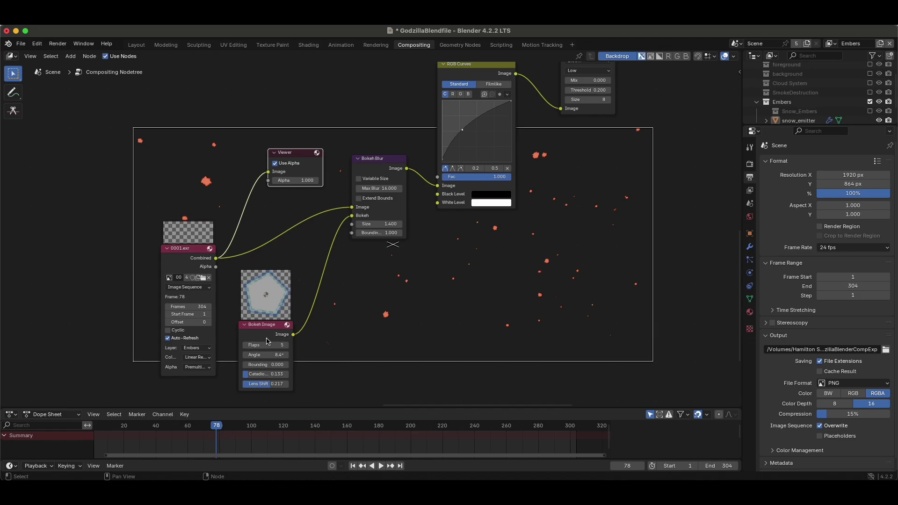
Frame the whole node tree and box-select the old Bokeh Blur, RGB Curves and Glare nodes.
key(Home)
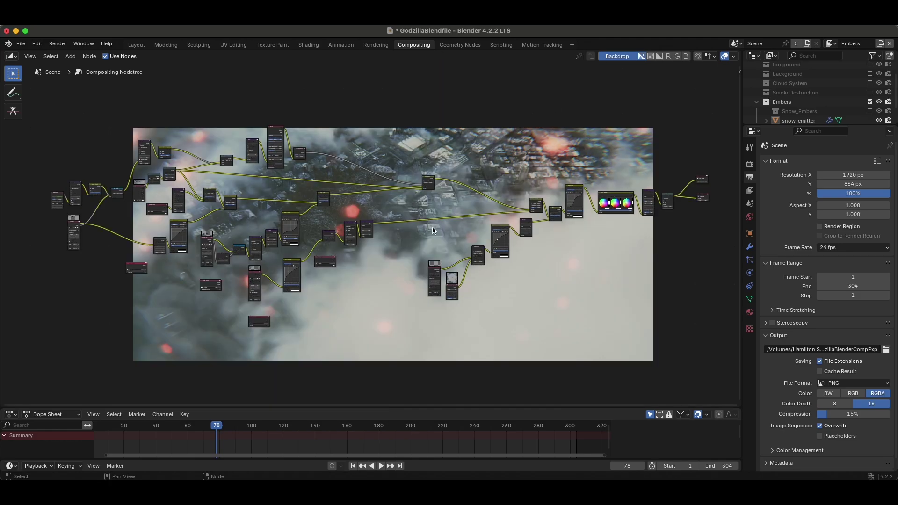
scroll(362, 205, up, 5)
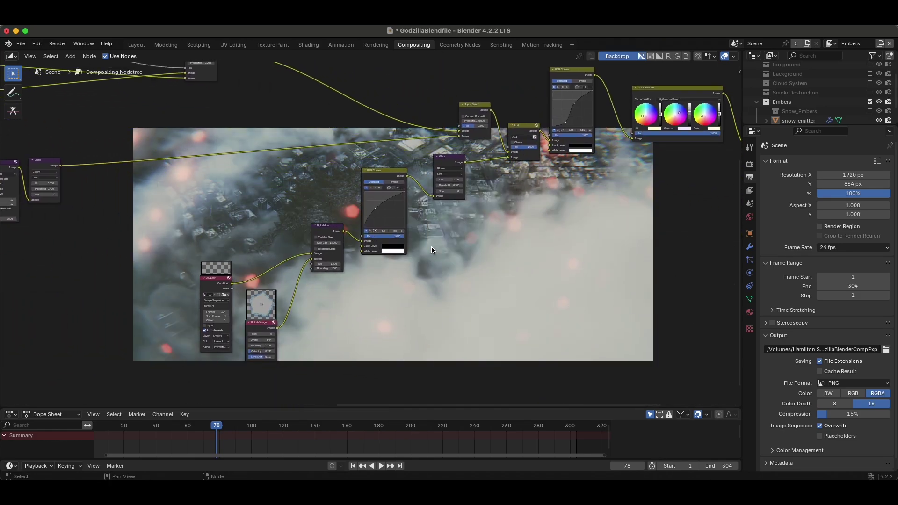
scroll(384, 242, up, 2)
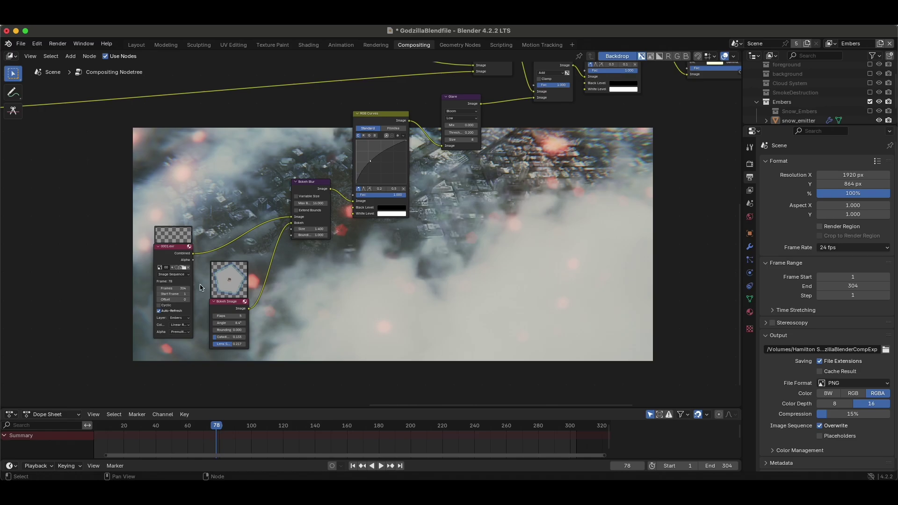
scroll(218, 207, right, 5)
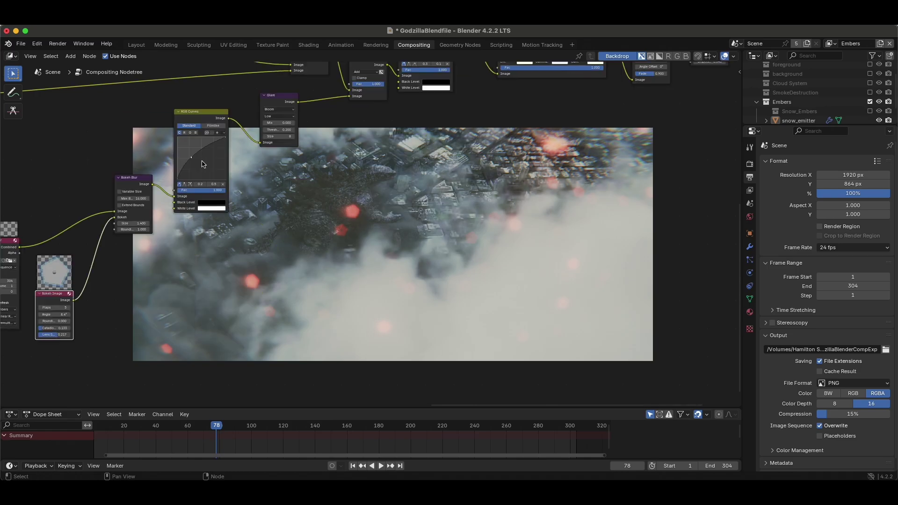
scroll(476, 254, down, 4)
drag(167, 172, 527, 322)
Link the ember render straight into the Add node and add Bokeh Image to the selection.
scroll(360, 286, up, 3)
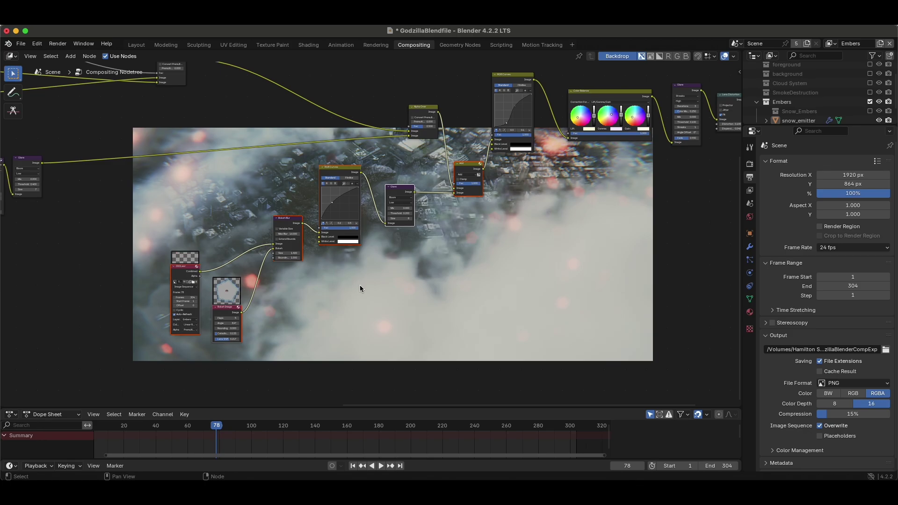
scroll(360, 288, up, 2)
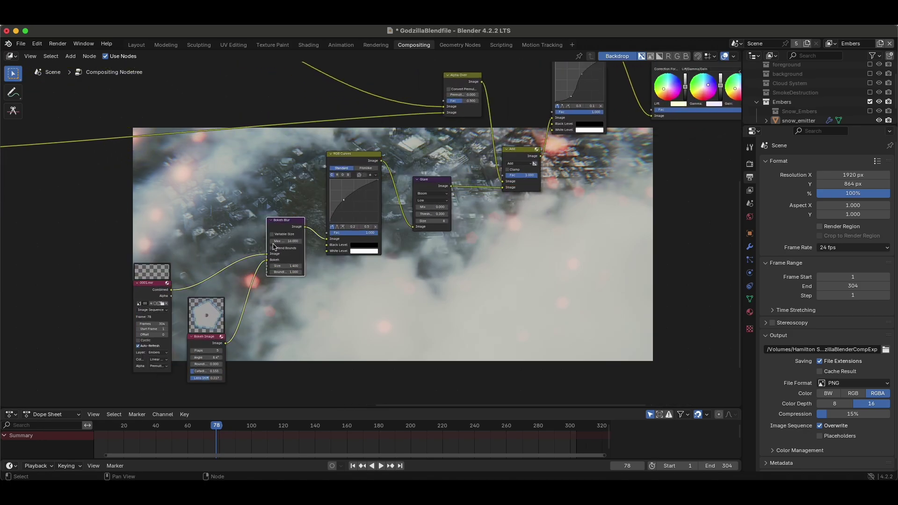
drag(268, 257, 502, 187)
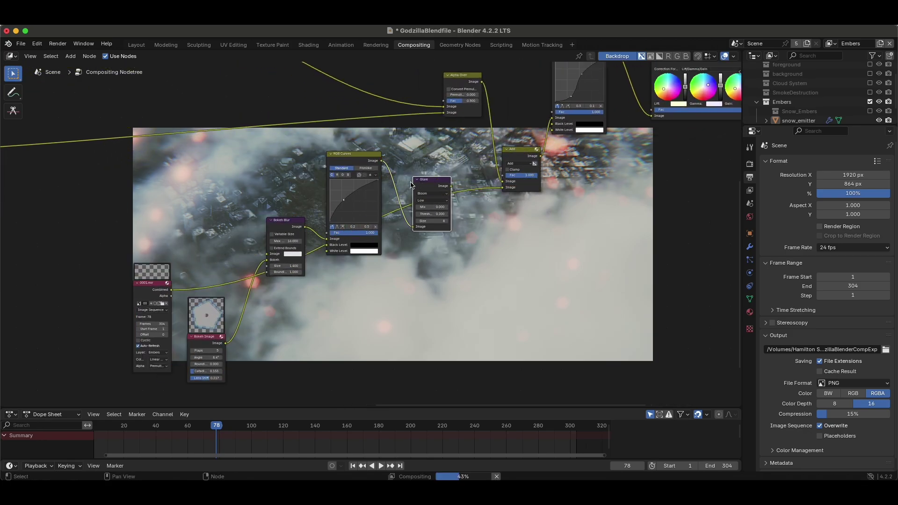
shift+click(195, 325)
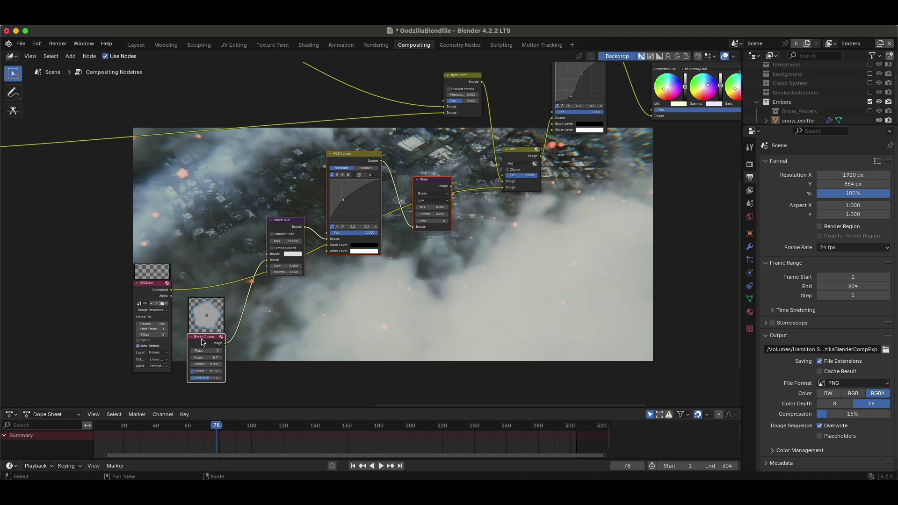
Delete the old effect nodes and move the ember render node up beside Add.
key(ctrl+x)
scroll(397, 403, down, 4)
scroll(443, 403, up, 4)
drag(186, 272, 290, 231)
scroll(290, 231, right, 3)
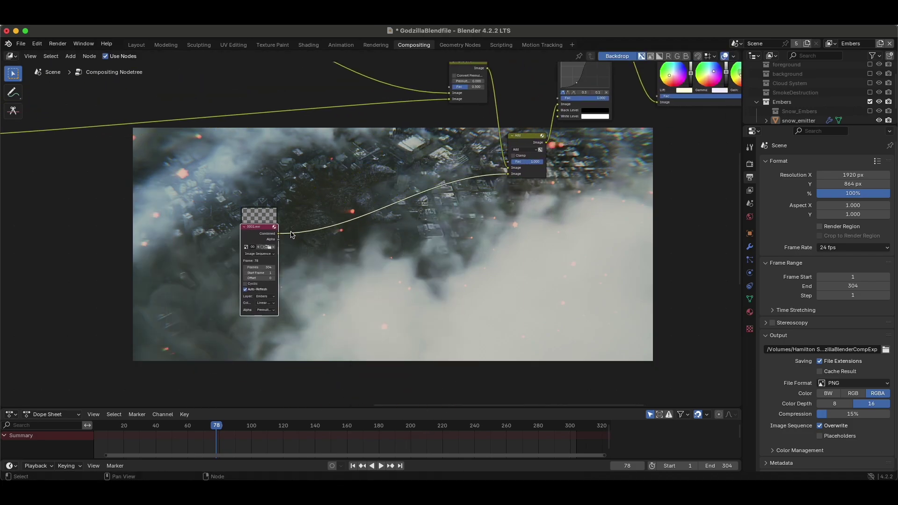
scroll(197, 243, up, 3)
drag(164, 240, 294, 226)
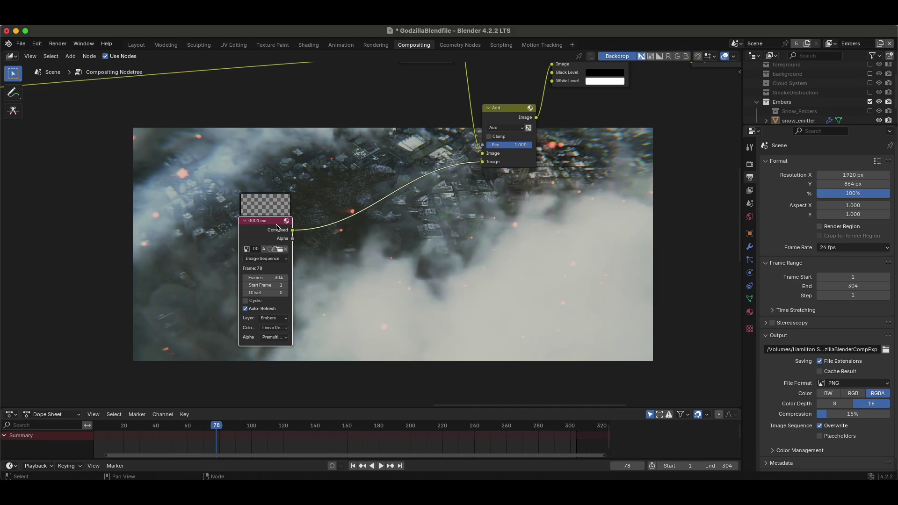
scroll(207, 291, right, 3)
Select the Add node and look over the simplified node tree.
click(431, 119)
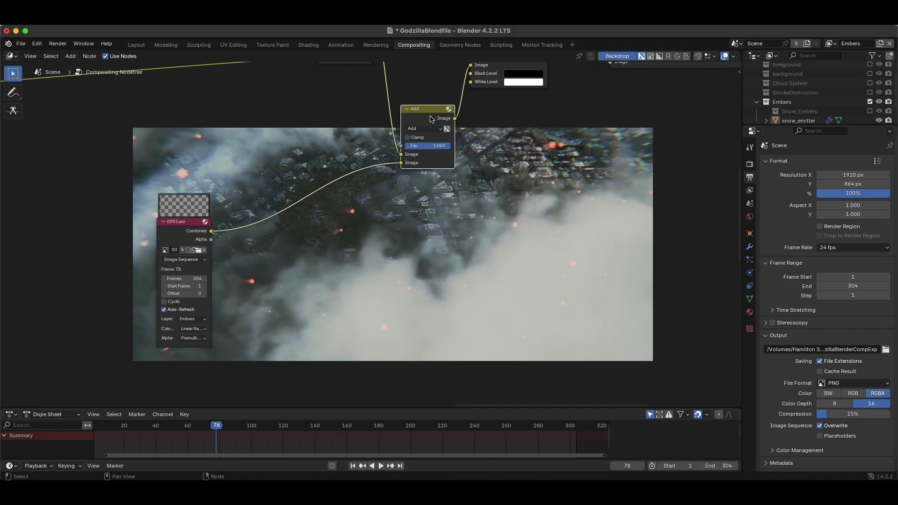
shift+scroll(431, 136, up, 2)
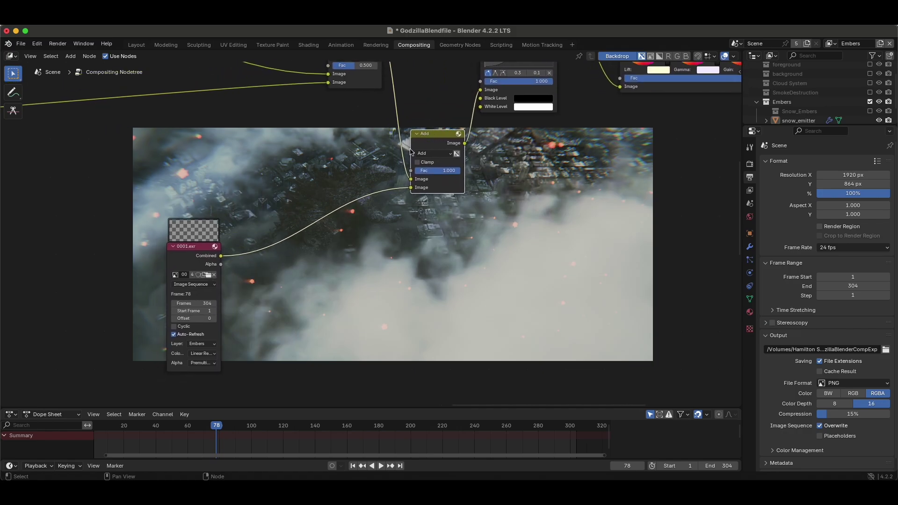
scroll(395, 248, up, 3)
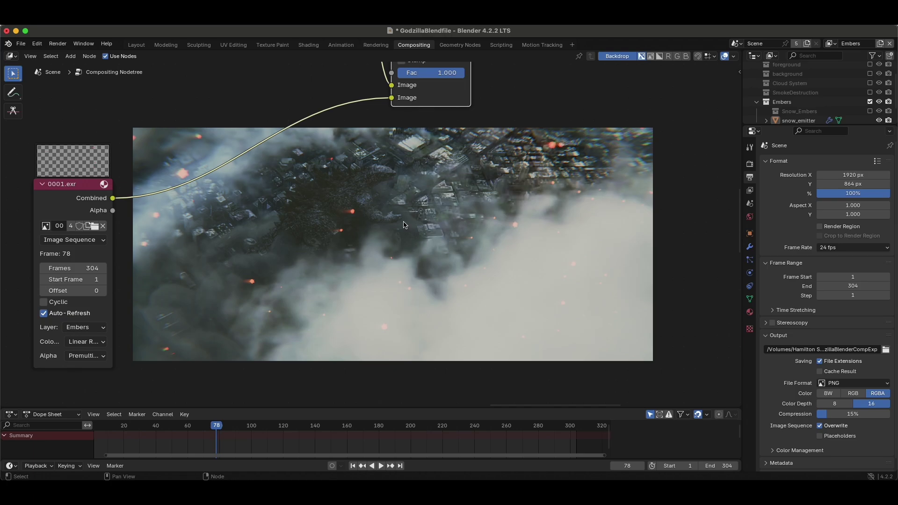
scroll(405, 225, left, 3)
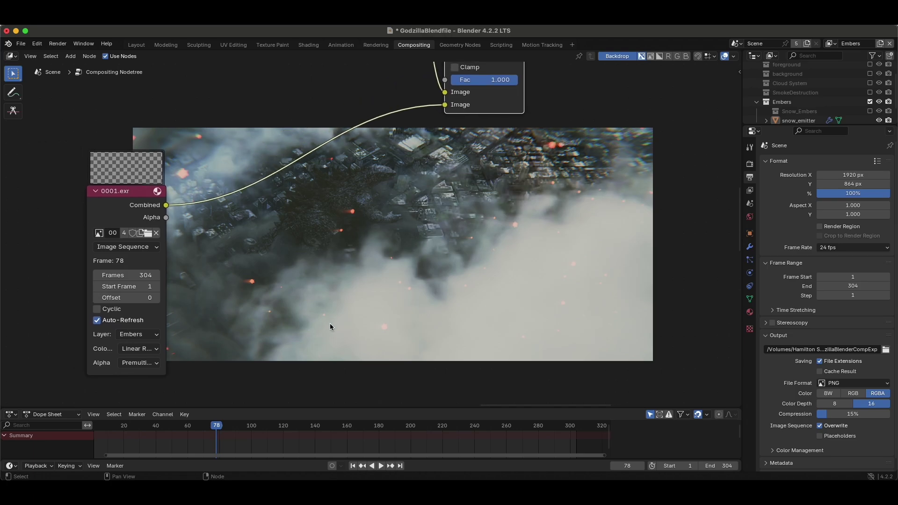
scroll(405, 211, left, 2)
Add a Bokeh Blur node from Filter > Blur and place it in the tree.
key(shift+a)
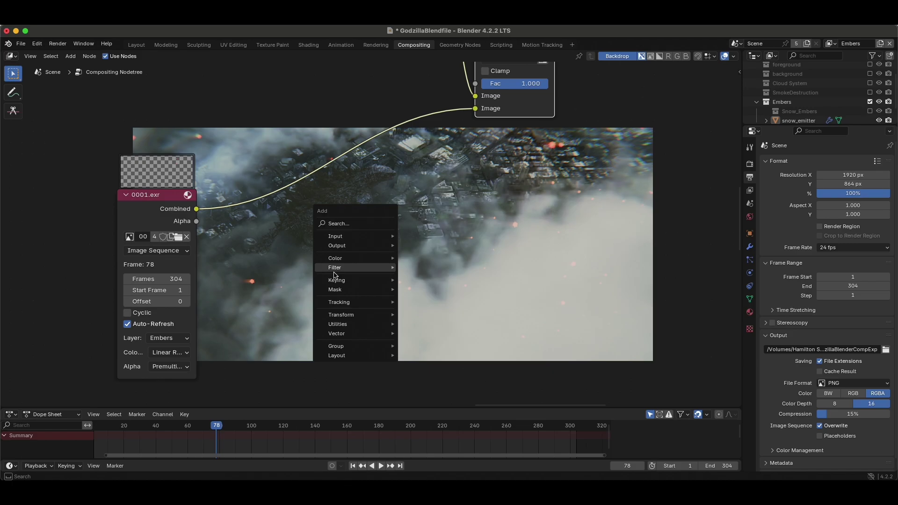
mouse_move(342, 271)
mouse_move(432, 271)
click(505, 287)
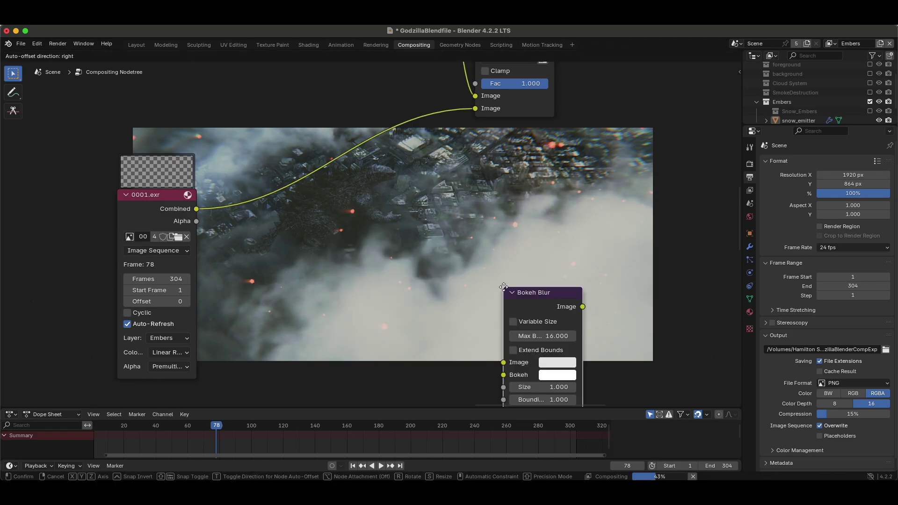
click(392, 212)
key(shift+a)
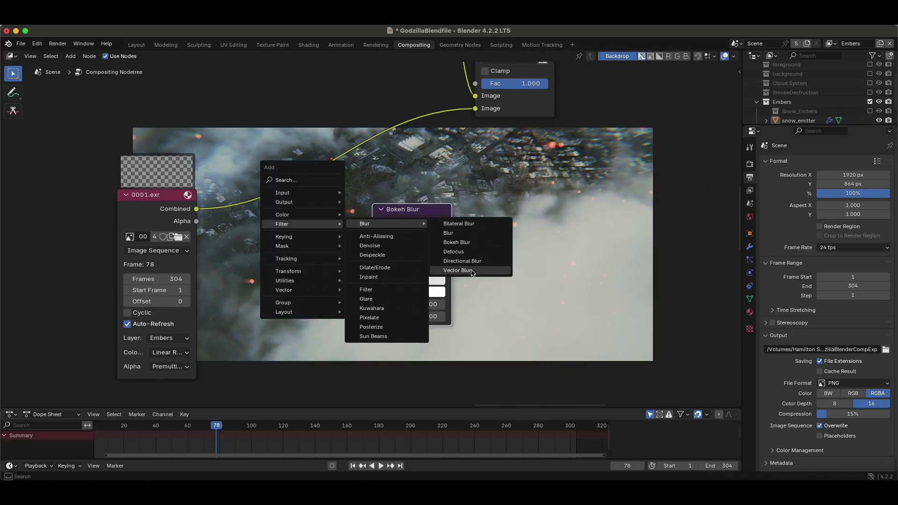
click(422, 212)
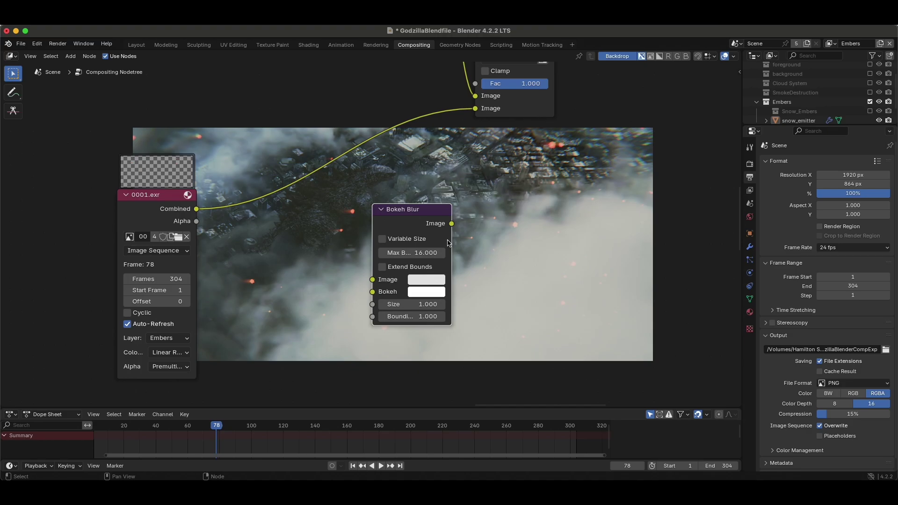
Insert the Bokeh Blur node into the ember render's link to the Add node.
scroll(430, 225, up, 3)
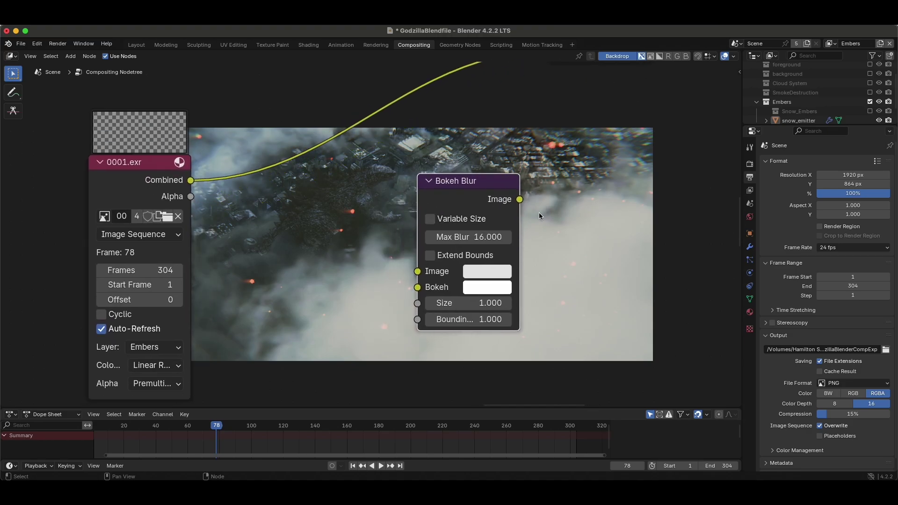
middle_drag(538, 212, 466, 206)
scroll(466, 206, down, 2)
drag(417, 222, 408, 124)
scroll(317, 225, up, 2)
middle_drag(317, 225, 489, 190)
middle_drag(457, 216, 438, 209)
middle_drag(465, 249, 338, 229)
Add a Viewer node and connect the Bokeh Blur Image output to it.
key(shift+a)
mouse_move(449, 228)
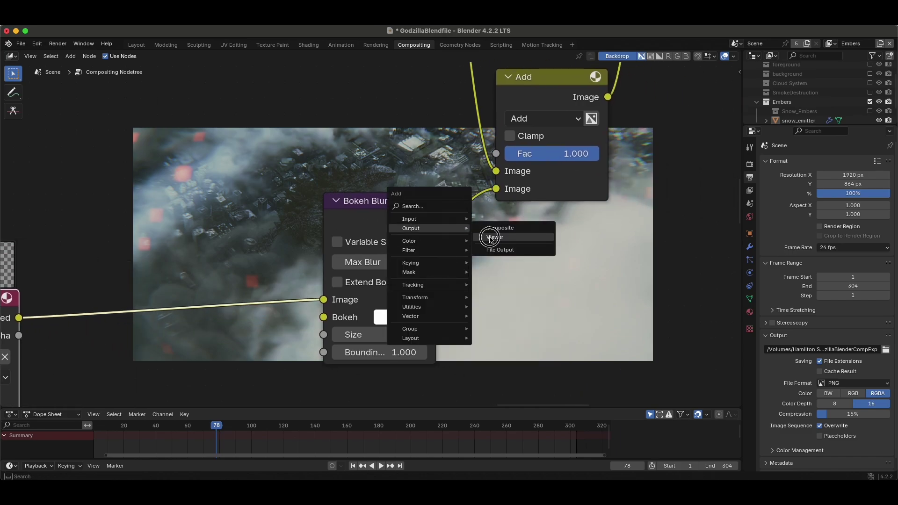
click(490, 237)
drag(436, 220, 516, 282)
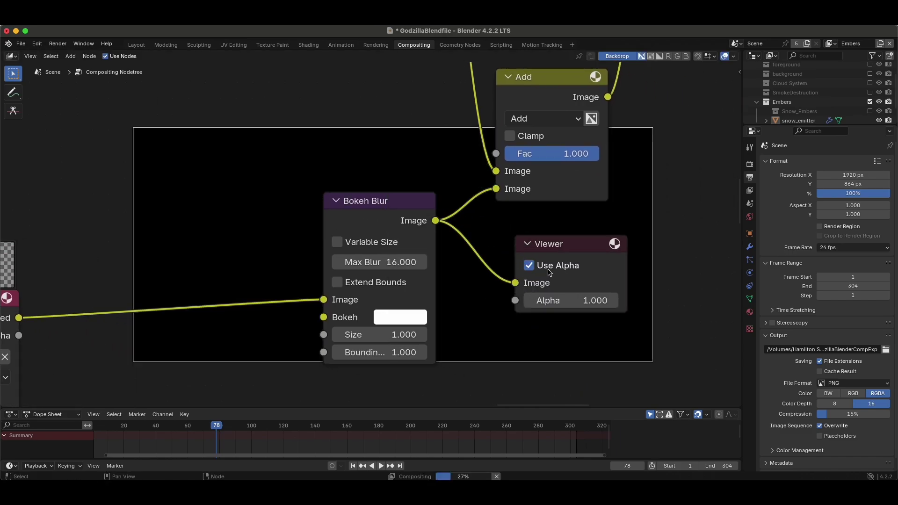
Raise the Bokeh Blur Size to 5.8.
scroll(574, 253, left, 3)
scroll(573, 253, left, 5)
scroll(574, 254, down, 2)
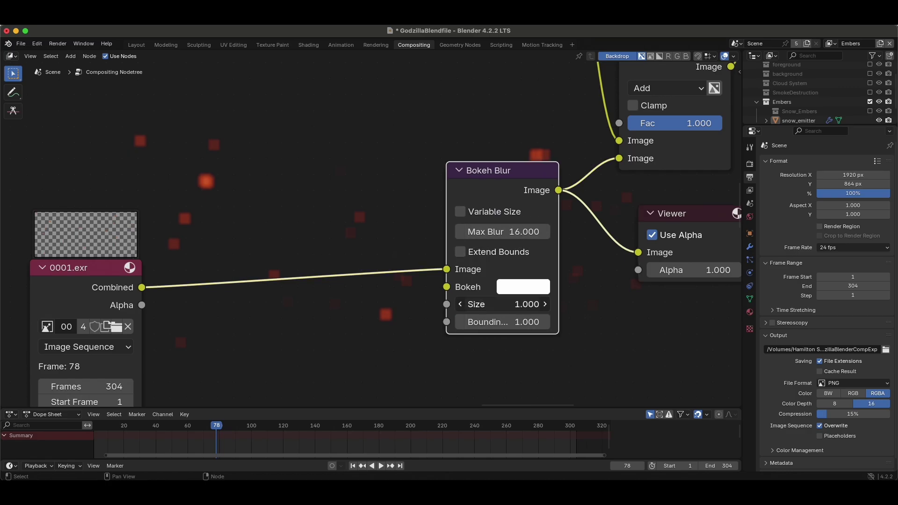
drag(498, 304, 547, 305)
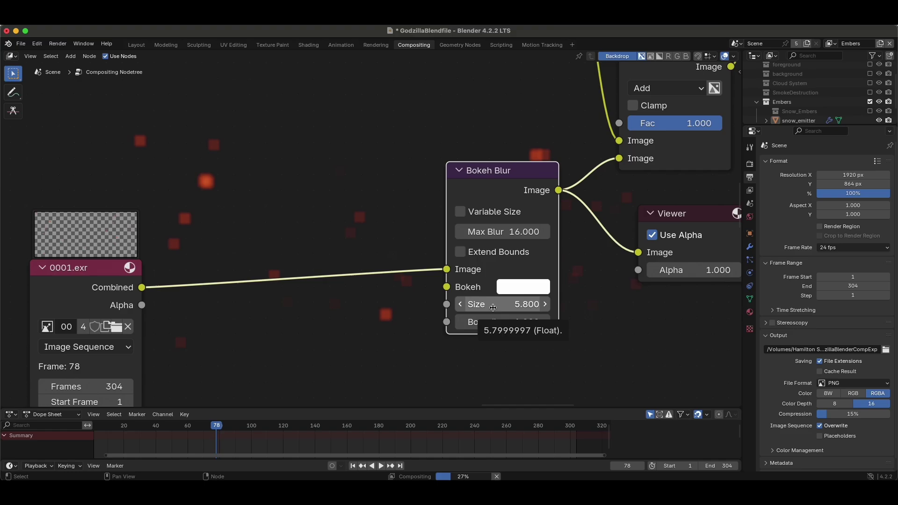
scroll(371, 295, up, 5)
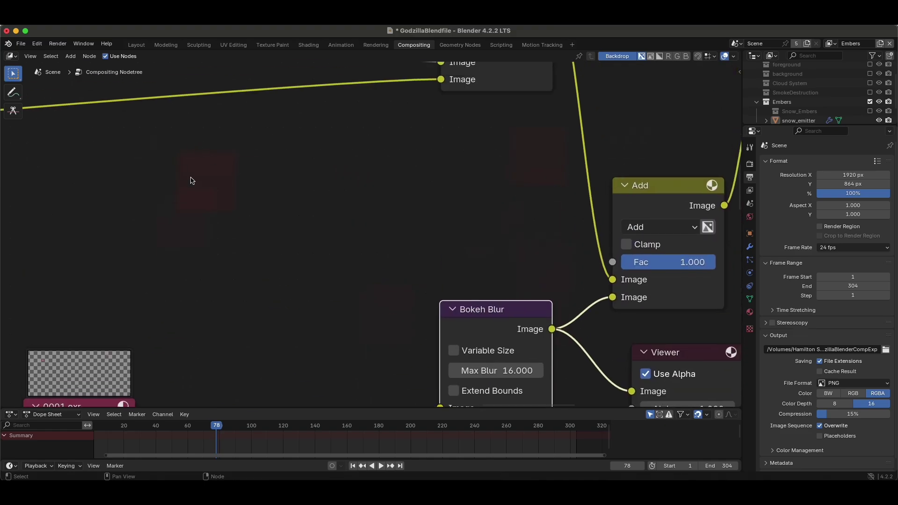
scroll(230, 243, down, 6)
Set the Bokeh Blur Size to 2 and check the softly blurred red ember blobs.
click(497, 272)
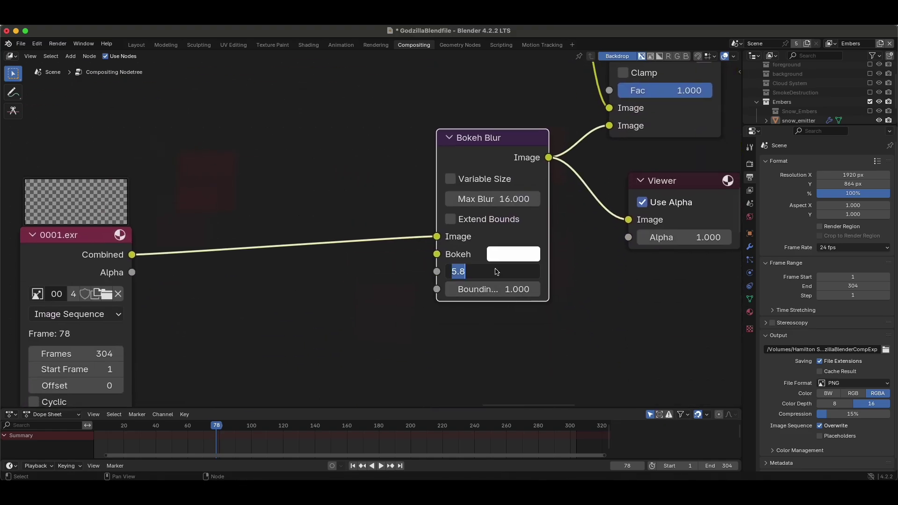
text(2)
key(Return)
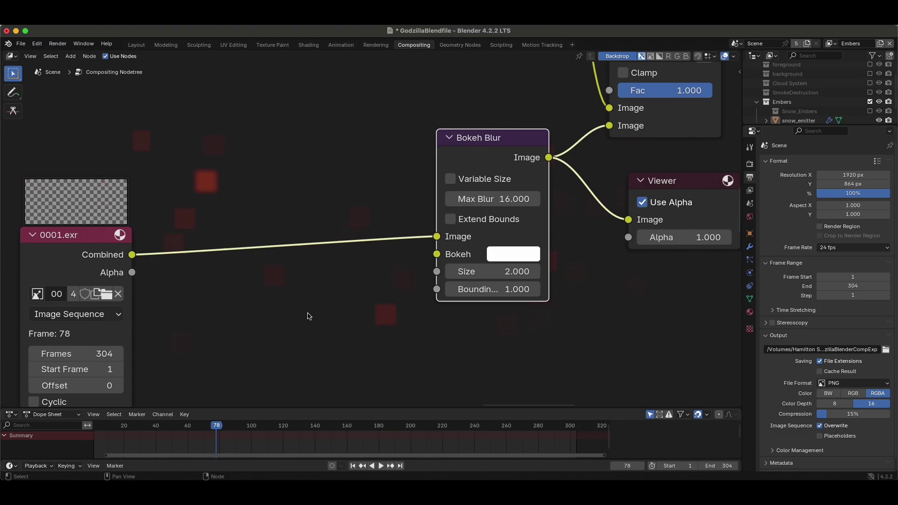
scroll(449, 205, up, 1)
scroll(449, 205, up, 5)
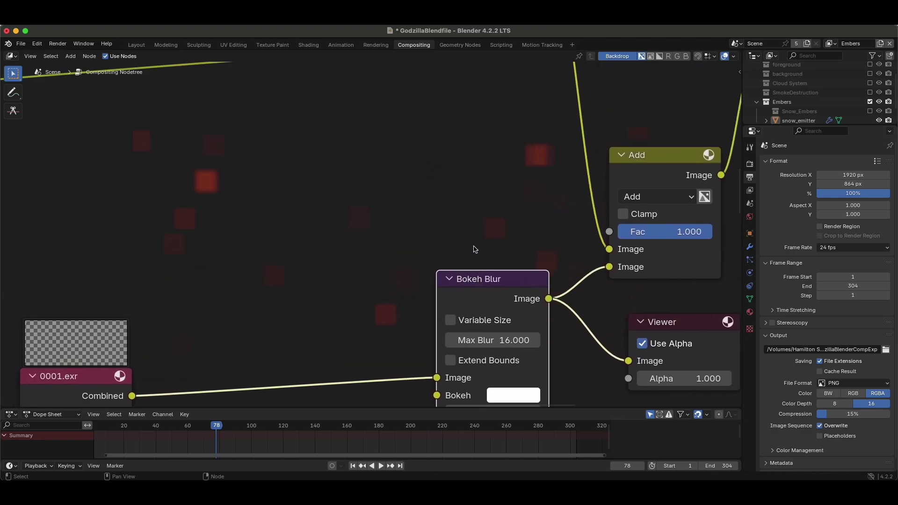
scroll(225, 239, down, 2)
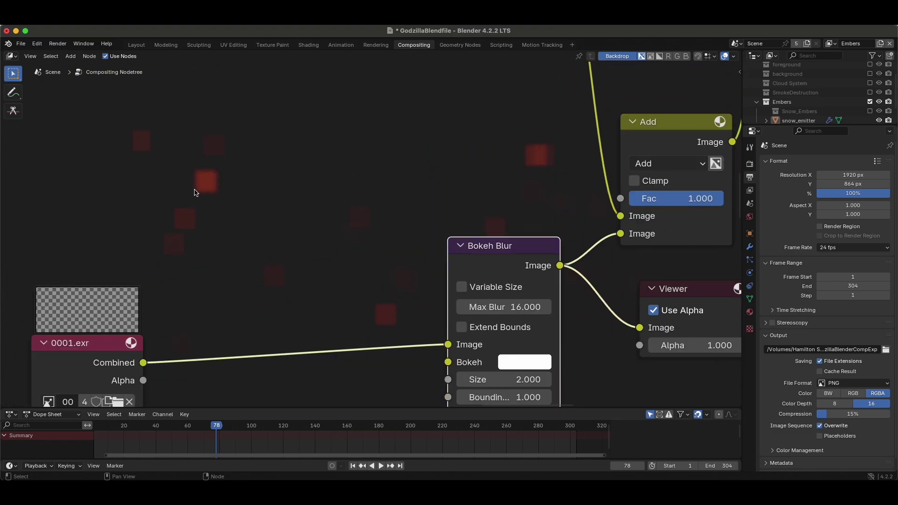
scroll(222, 187, down, 1)
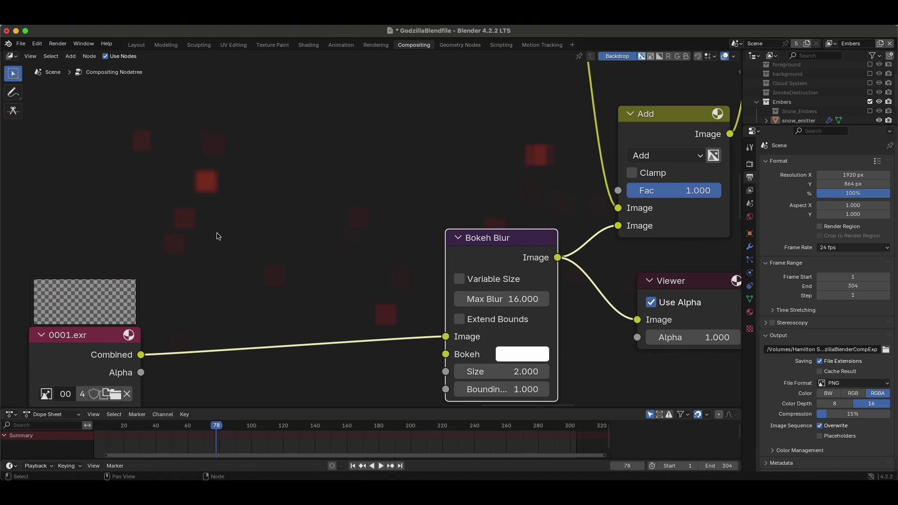
scroll(206, 180, down, 10)
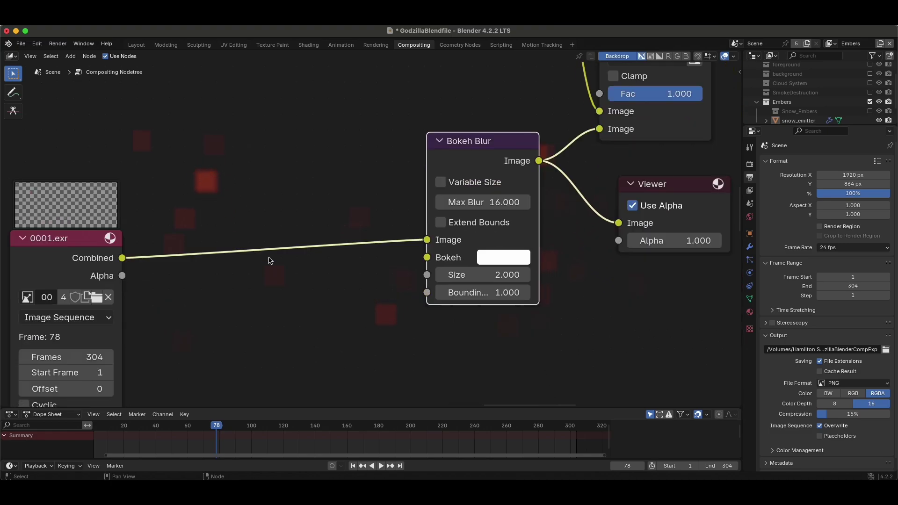
scroll(271, 261, down, 6)
Add a Bokeh Image node from Input and connect it to the Bokeh Blur's Bokeh input.
key(shift+a)
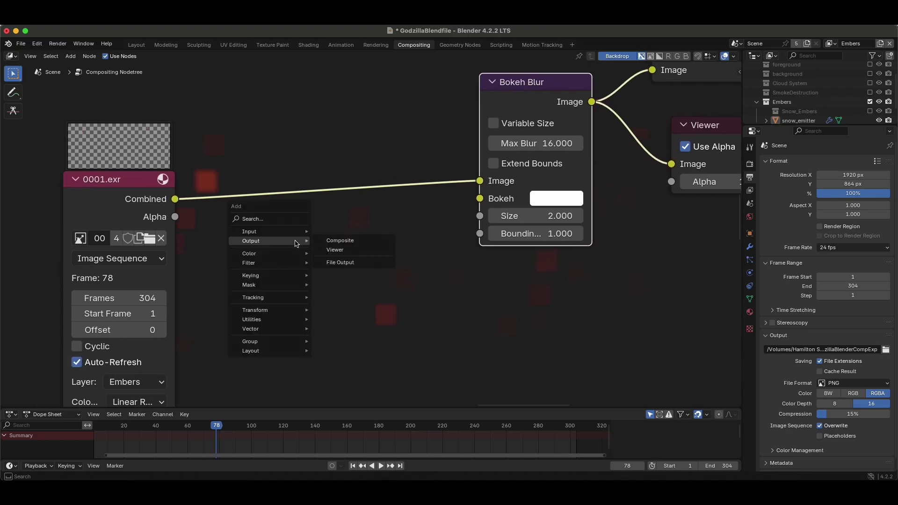
mouse_move(269, 236)
click(338, 243)
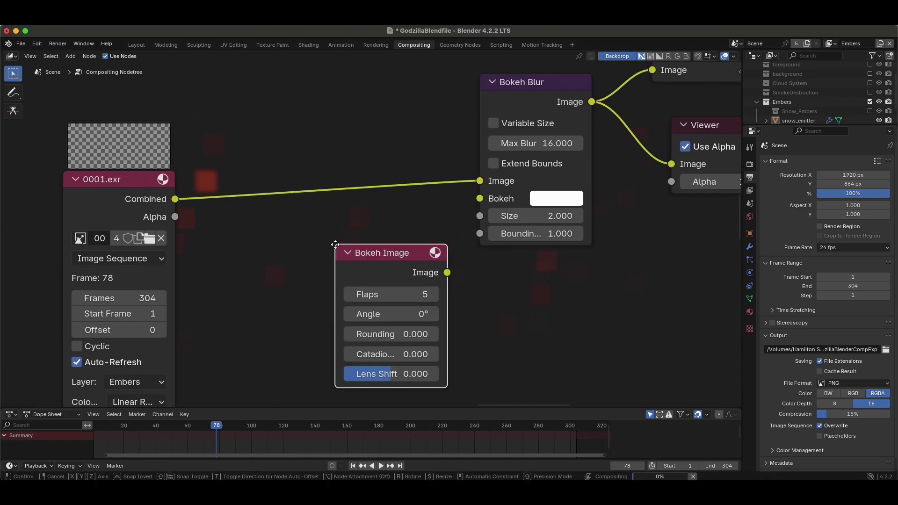
click(321, 339)
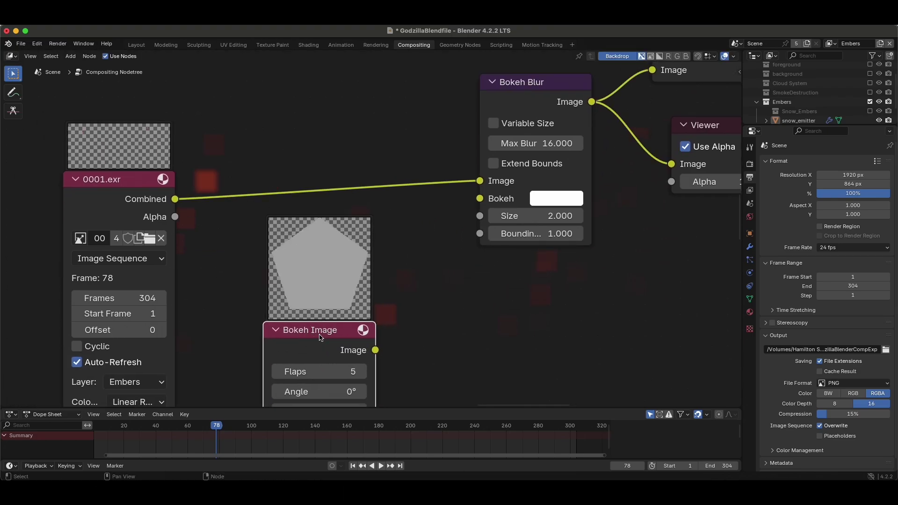
scroll(338, 323, down, 2)
drag(310, 342, 396, 222)
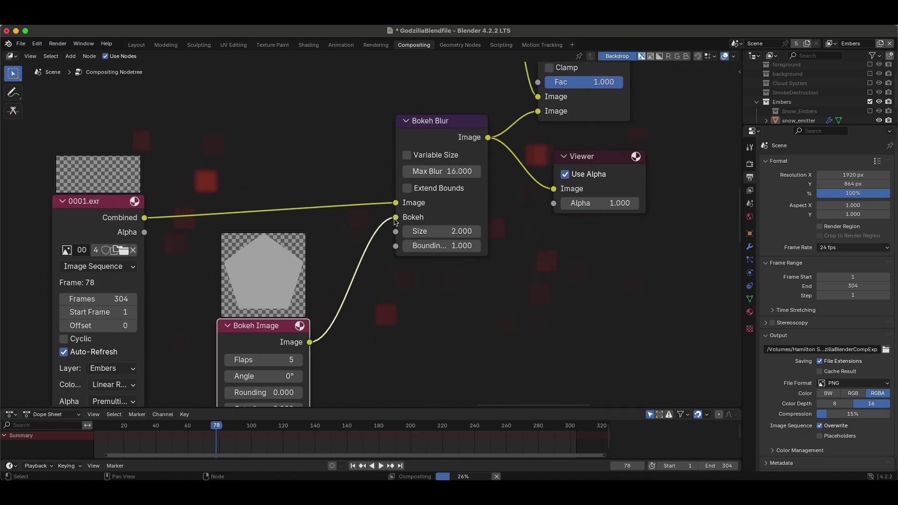
Zoom around the preview to inspect the pentagon-shaped ember discs from the 5-flap Bokeh Image.
scroll(337, 159, up, 5)
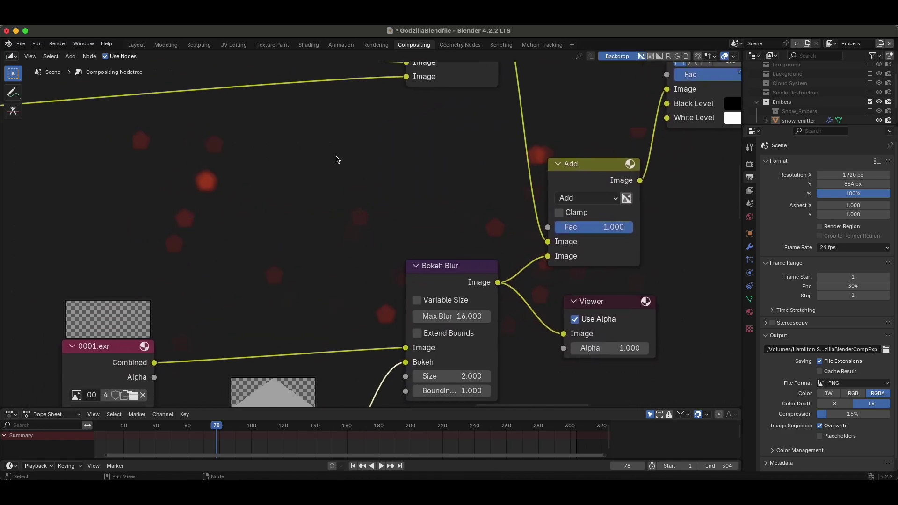
scroll(338, 159, down, 4)
scroll(337, 159, up, 2)
scroll(310, 274, down, 4)
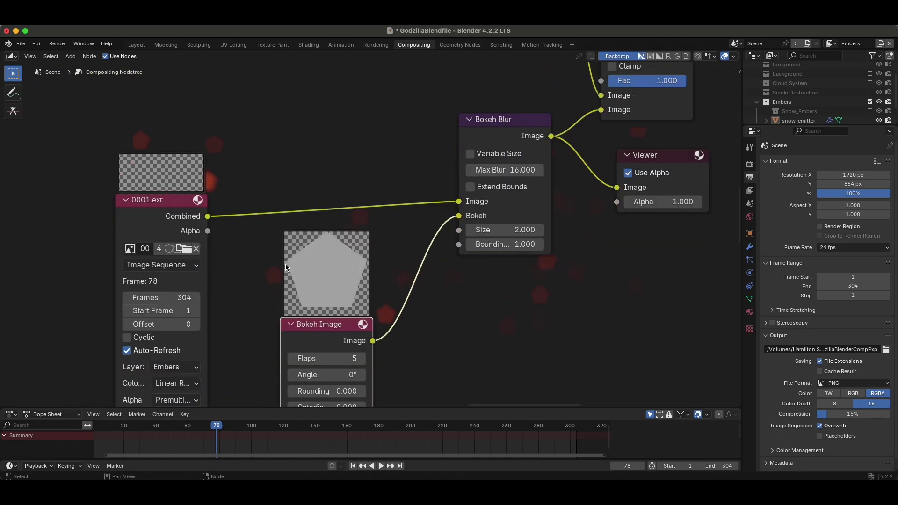
scroll(294, 189, up, 6)
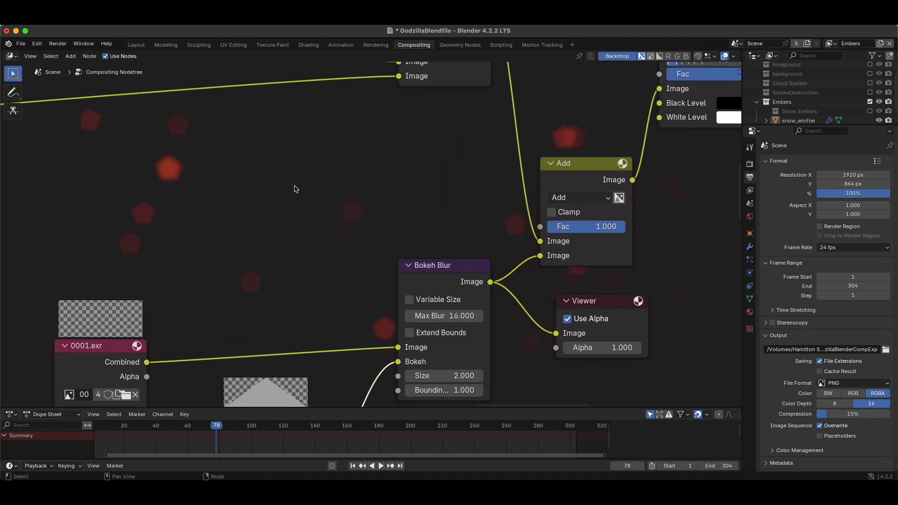
scroll(295, 189, left, 4)
scroll(294, 189, down, 1)
scroll(327, 162, up, 3)
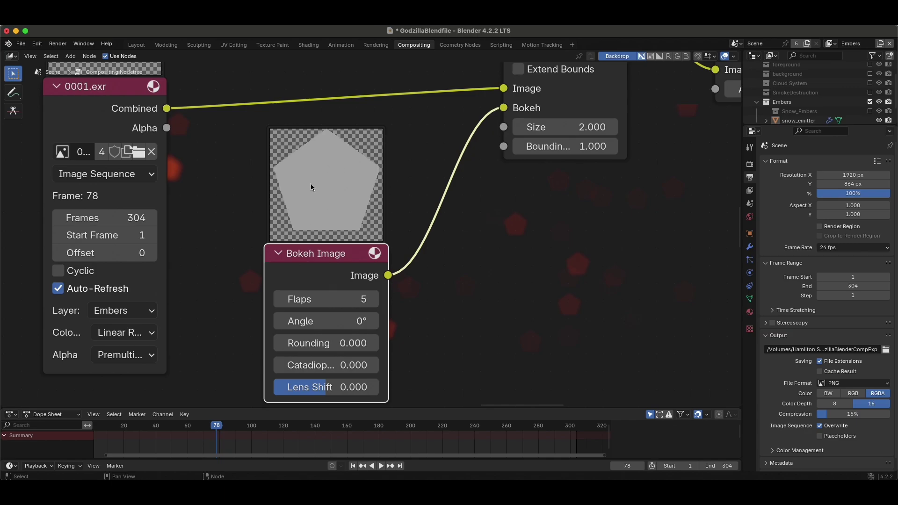
Raise the Bokeh Image Flaps from 5 to 6 for a hexagonal bokeh shape.
key(super+z)
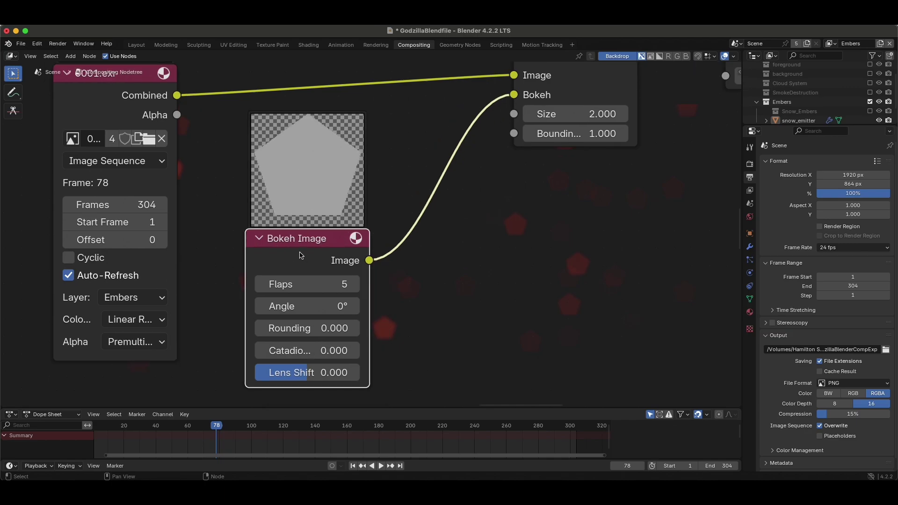
scroll(439, 284, right, 5)
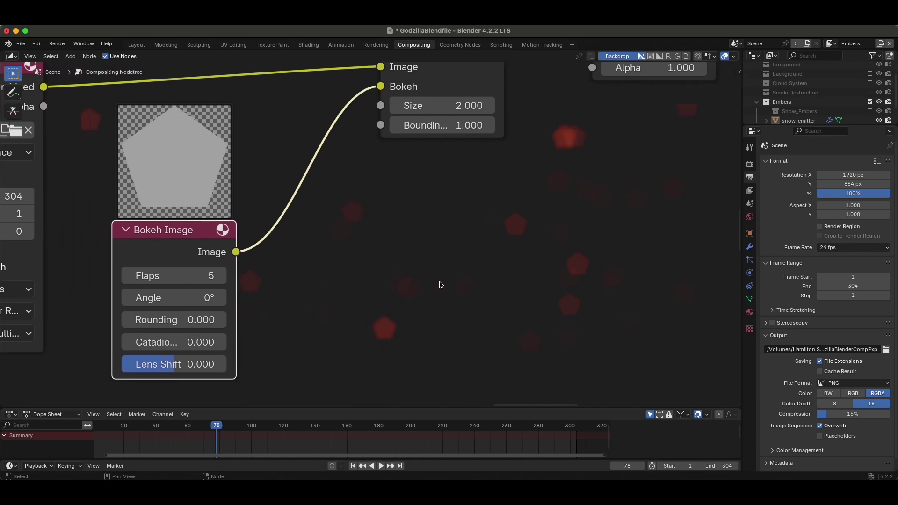
scroll(250, 264, right, 2)
scroll(305, 262, up, 1)
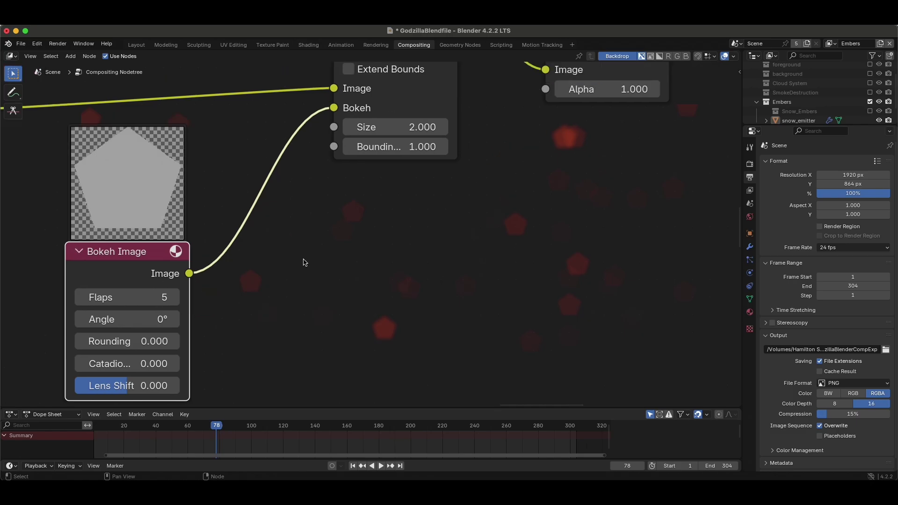
scroll(305, 262, left, 2)
key(super+z)
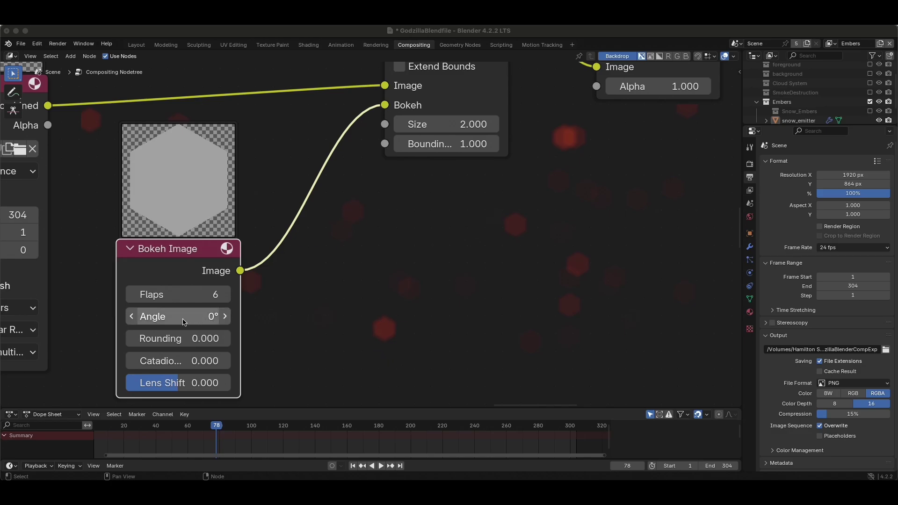
Test rotating the hexagon via the Angle slider, then set Angle back to 0°.
drag(176, 321, 171, 321)
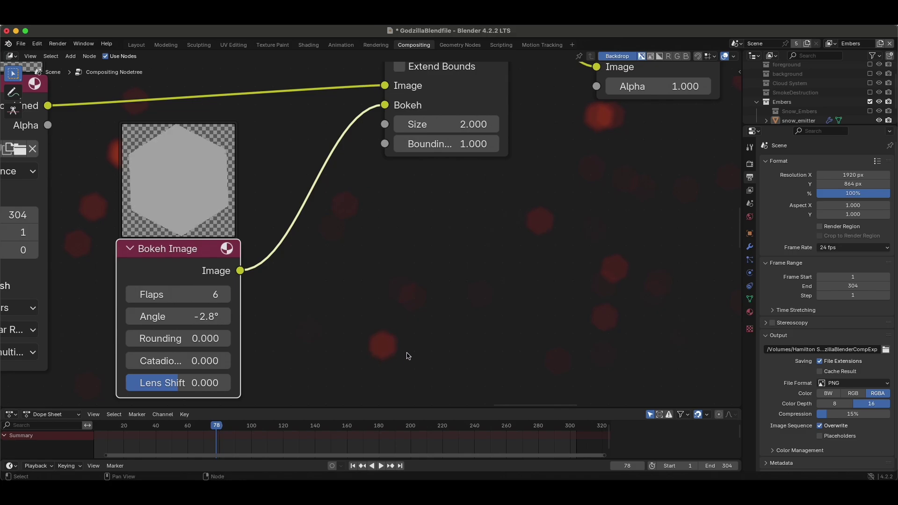
click(188, 318)
text(0)
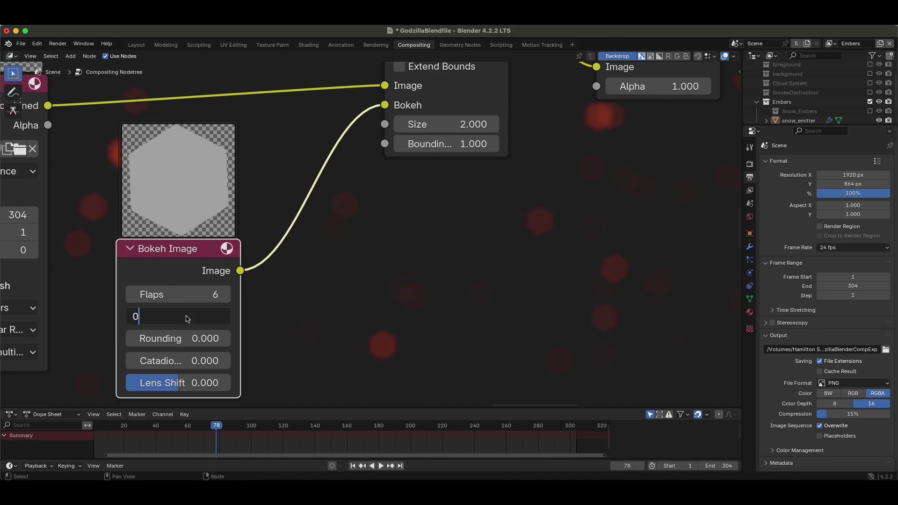
key(Return)
scroll(427, 267, up, 3)
scroll(427, 266, down, 5)
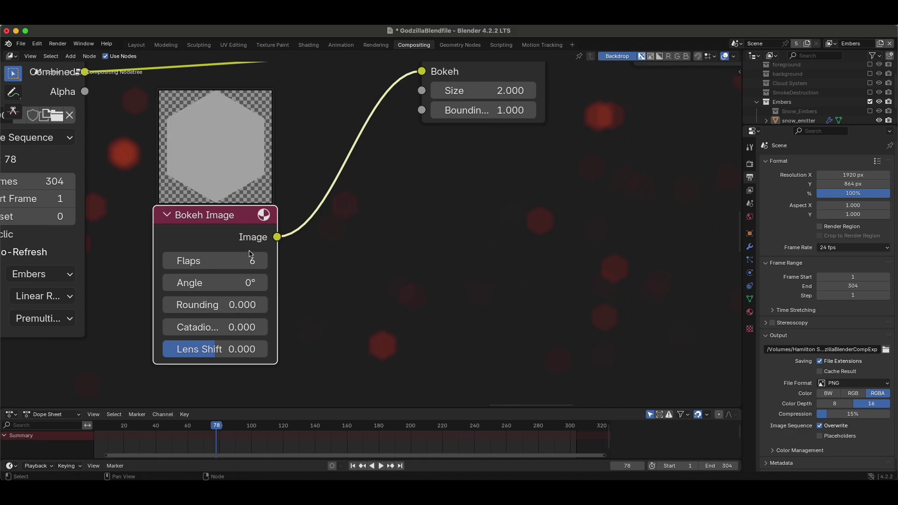
Try Bokeh Image Rounding at 1.0 and 0.5, settle on 0, and widen the node.
drag(239, 304, 300, 304)
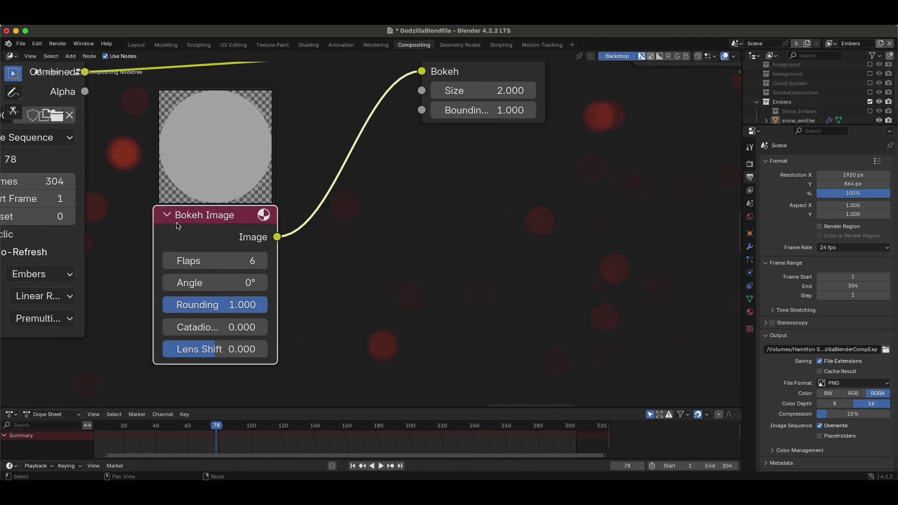
click(220, 310)
text(.5)
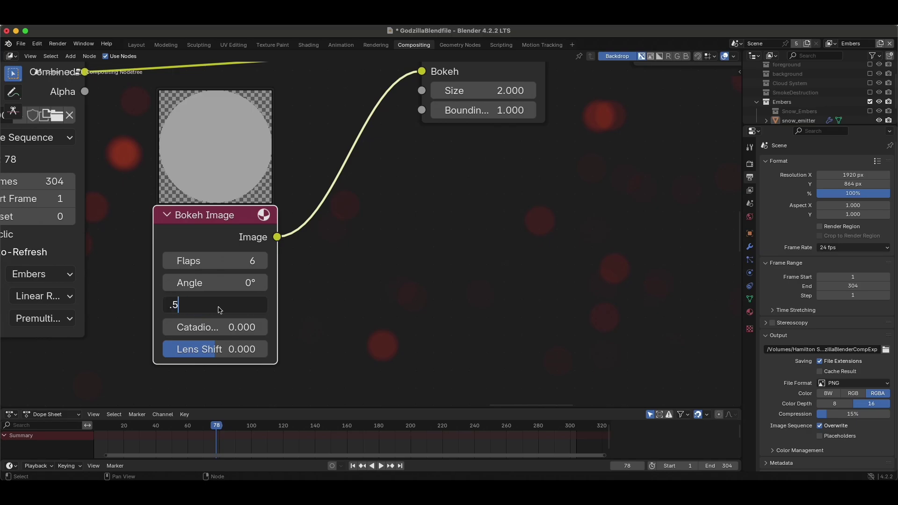
key(Return)
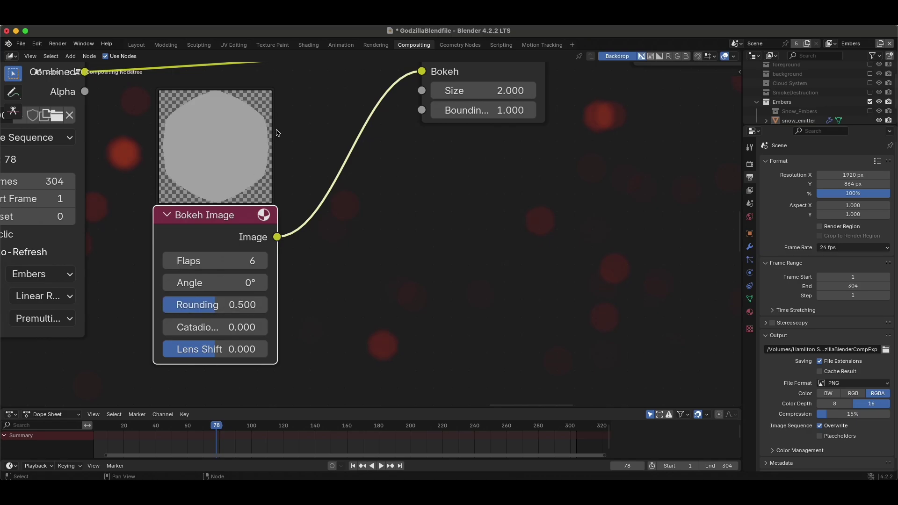
click(226, 308)
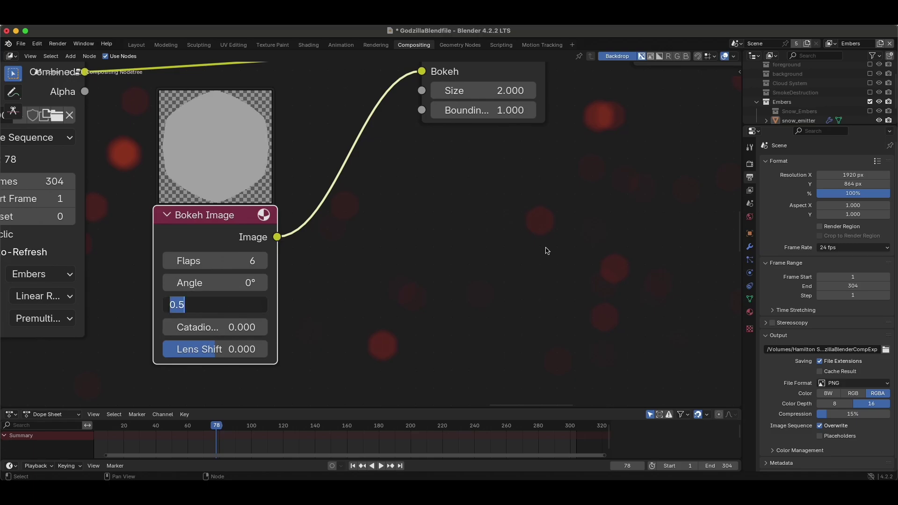
text(0)
key(Return)
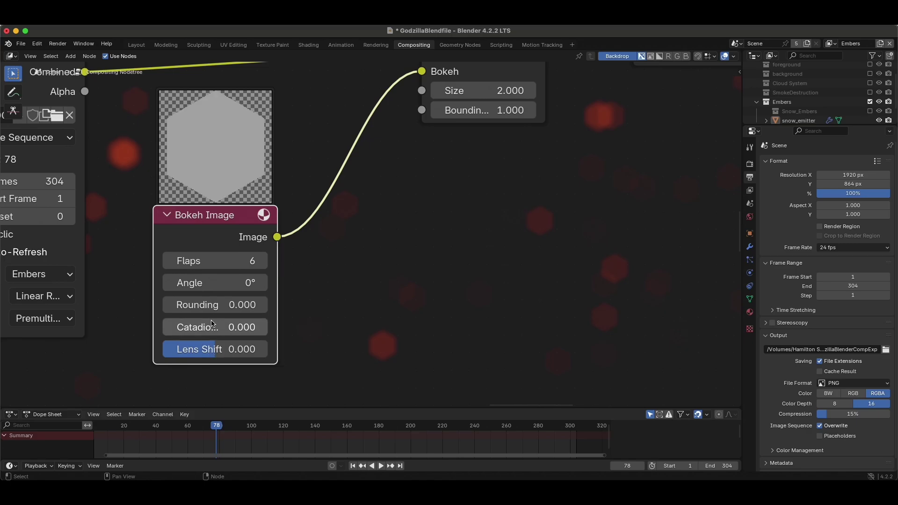
drag(277, 314, 321, 310)
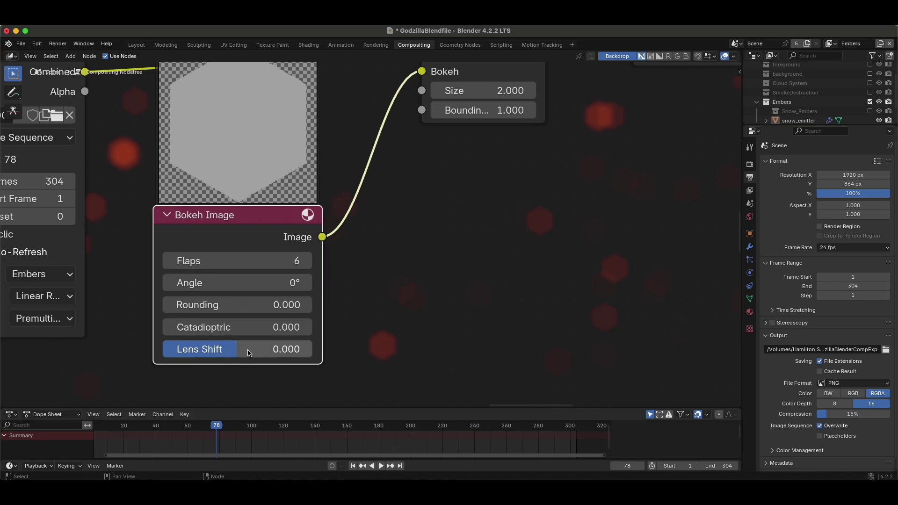
scroll(211, 346, right, 3)
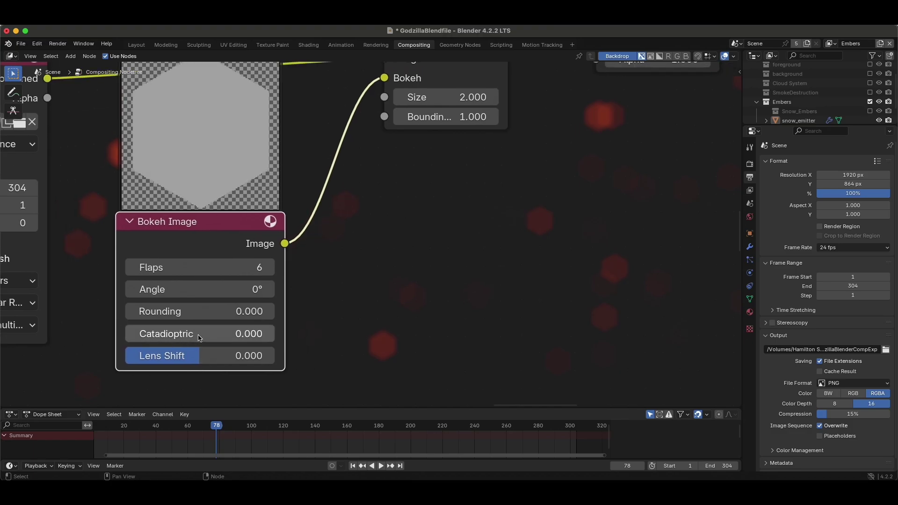
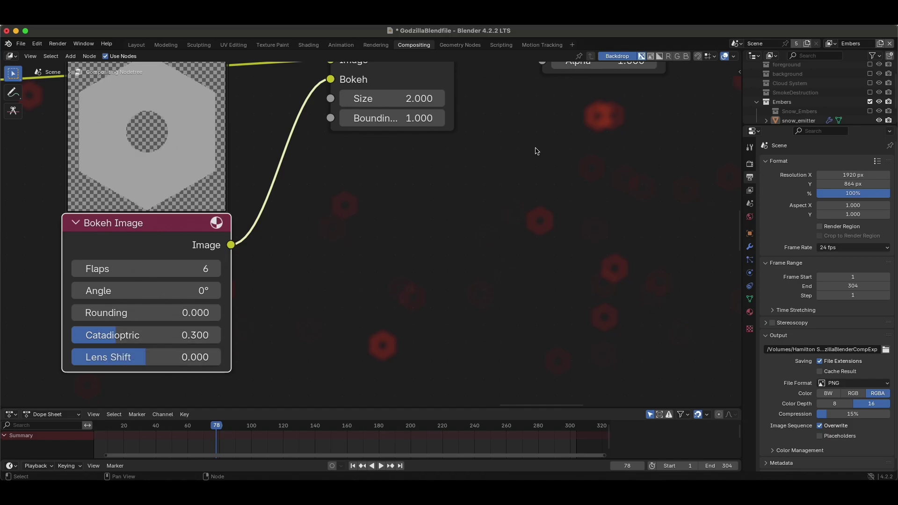
Raise the Bokeh Image Catadioptric to 0.506 and add some Lens Shift.
scroll(154, 168, up, 3)
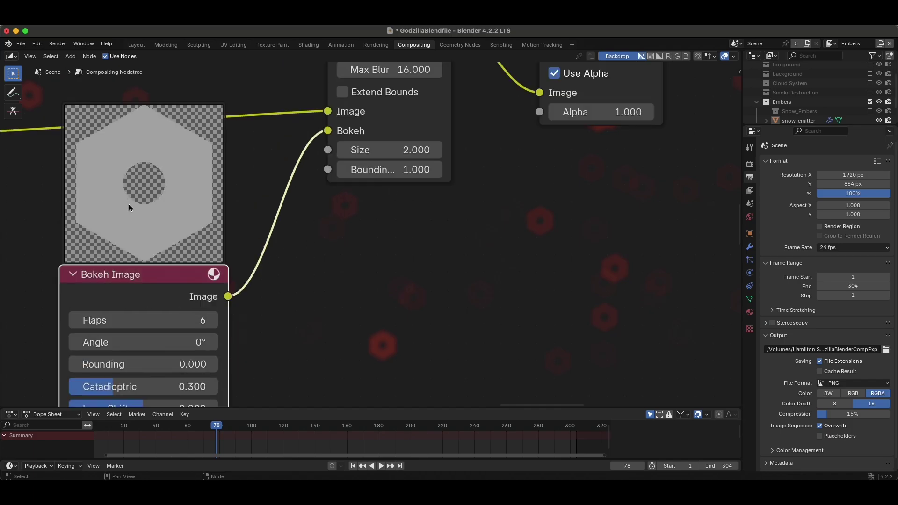
scroll(140, 199, down, 2)
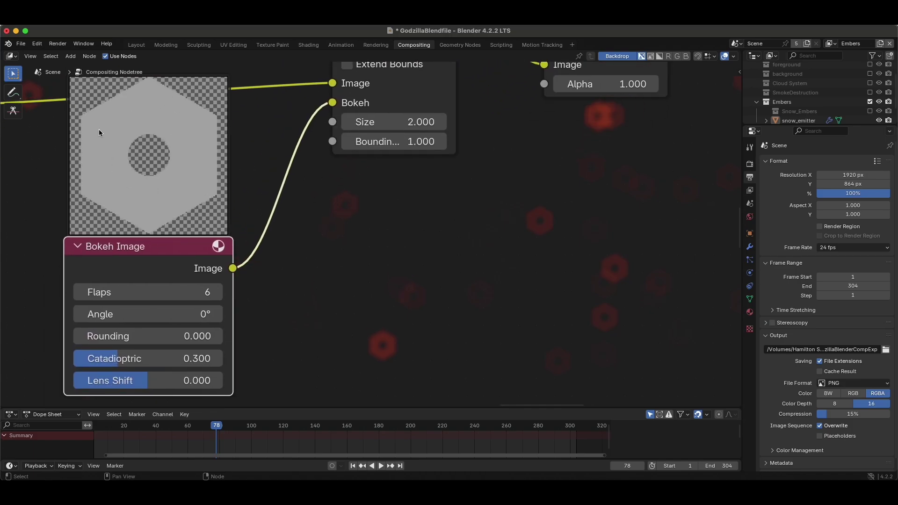
scroll(360, 265, right, 3)
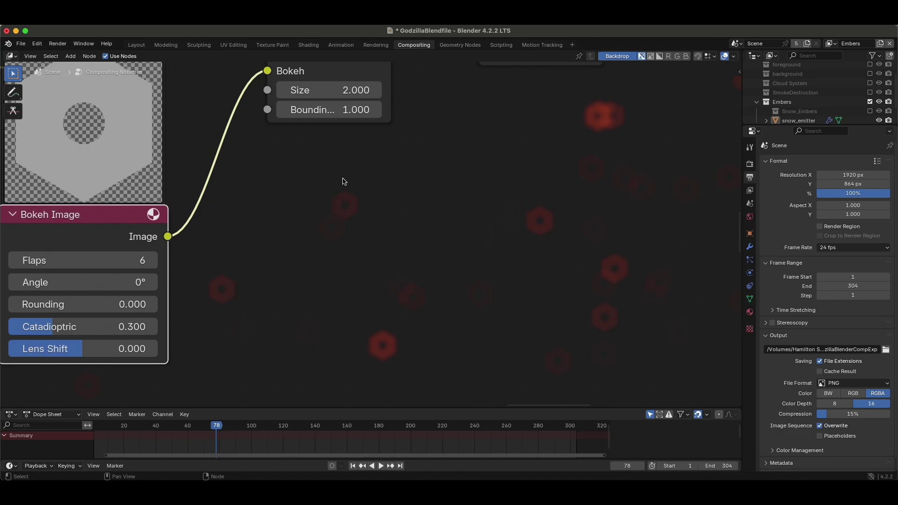
scroll(273, 229, left, 5)
drag(199, 313, 229, 312)
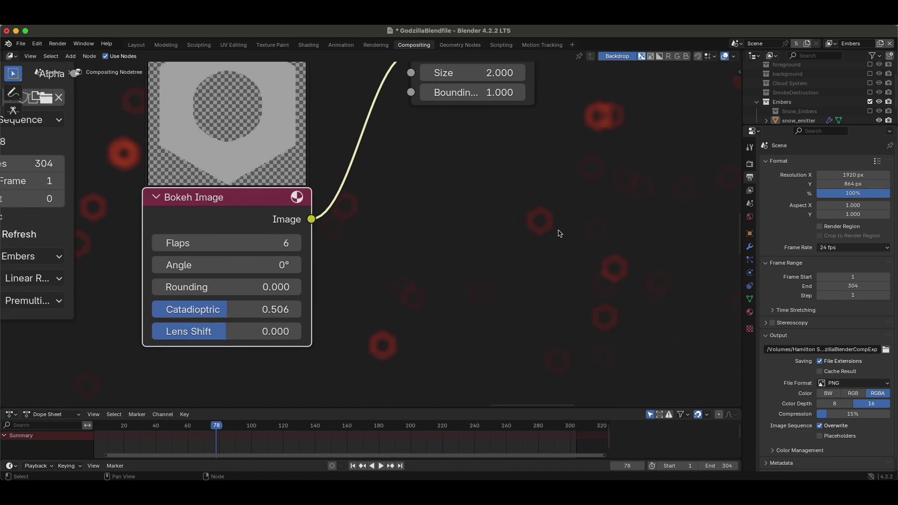
scroll(559, 232, right, 6)
scroll(351, 209, left, 7)
drag(227, 290, 358, 276)
scroll(545, 253, right, 7)
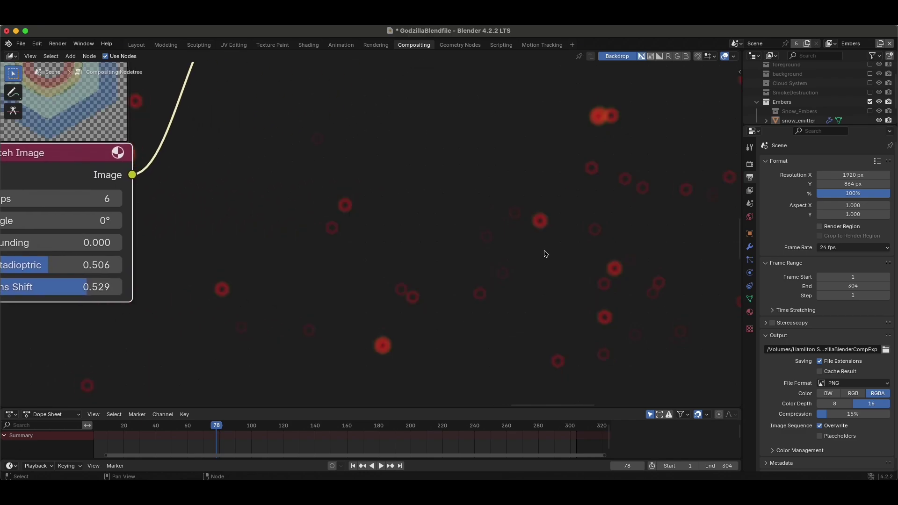
scroll(447, 237, left, 4)
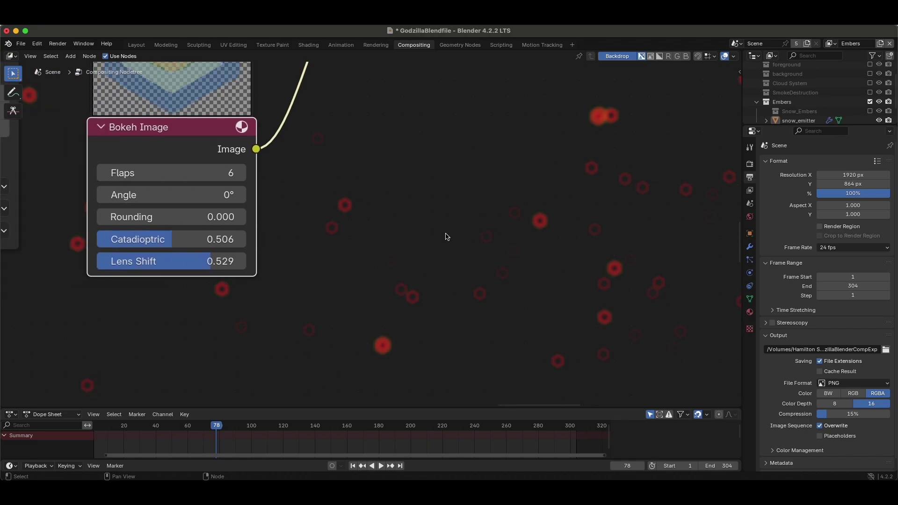
scroll(446, 237, right, 10)
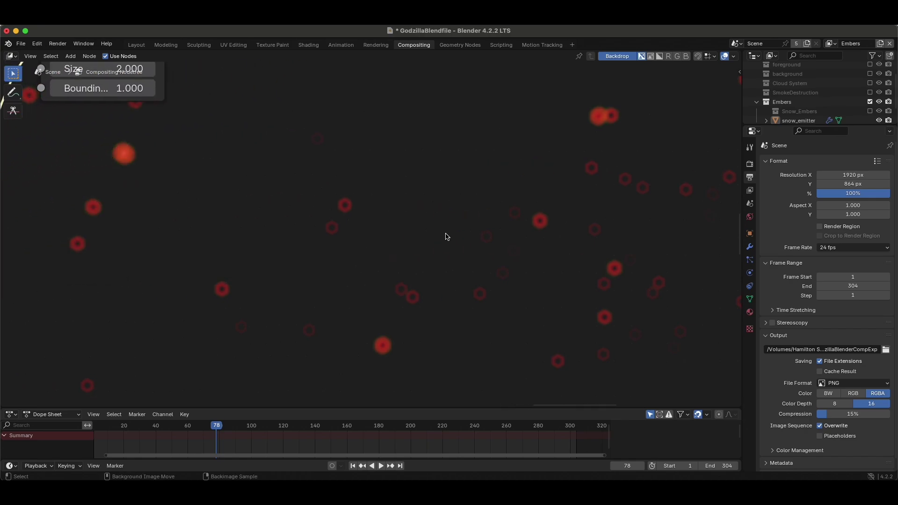
Toggle the backdrop preview size and lower the kernel's Lens Shift to 0.106.
key(alt+v)
key(v)
key(v)
key(v)
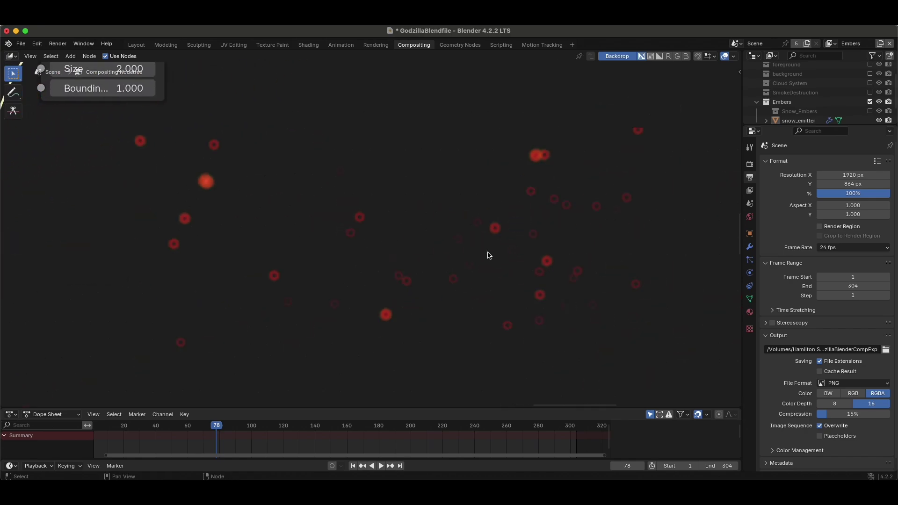
scroll(495, 251, left, 5)
scroll(494, 252, up, 2)
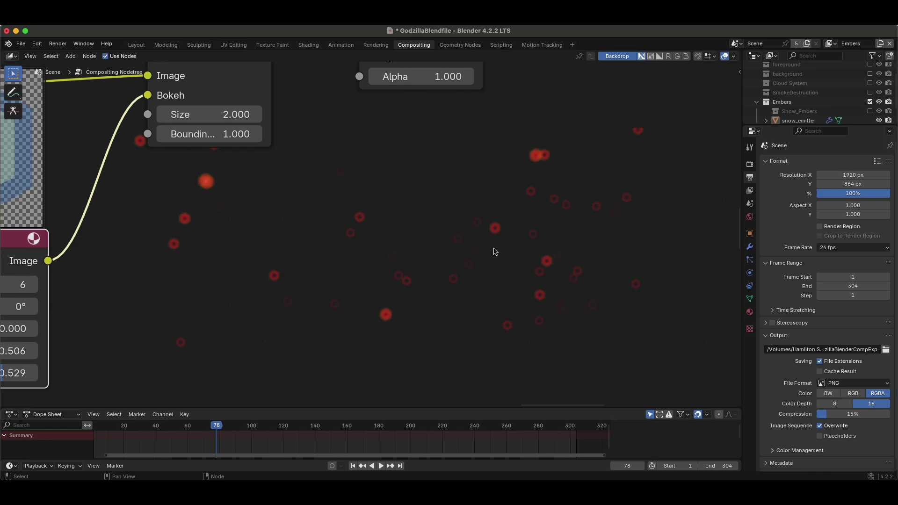
scroll(495, 252, left, 12)
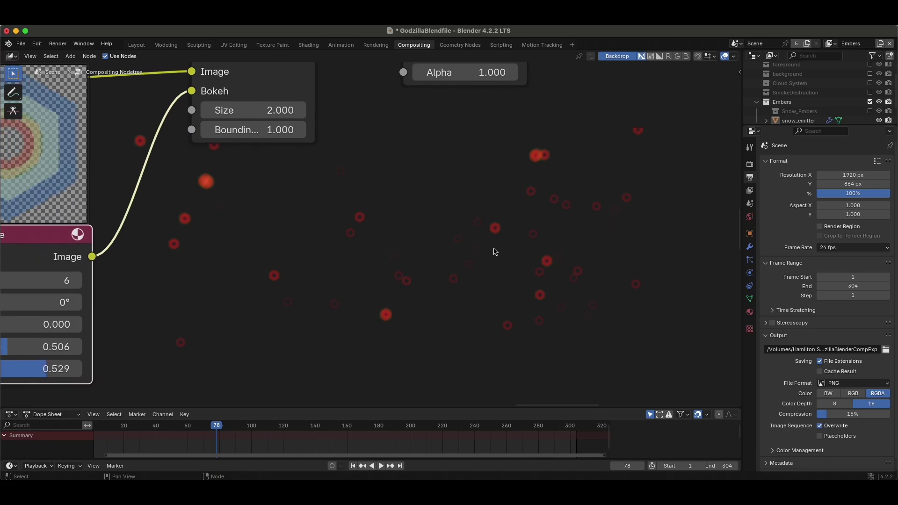
scroll(495, 251, up, 2)
scroll(442, 327, down, 8)
scroll(442, 327, left, 4)
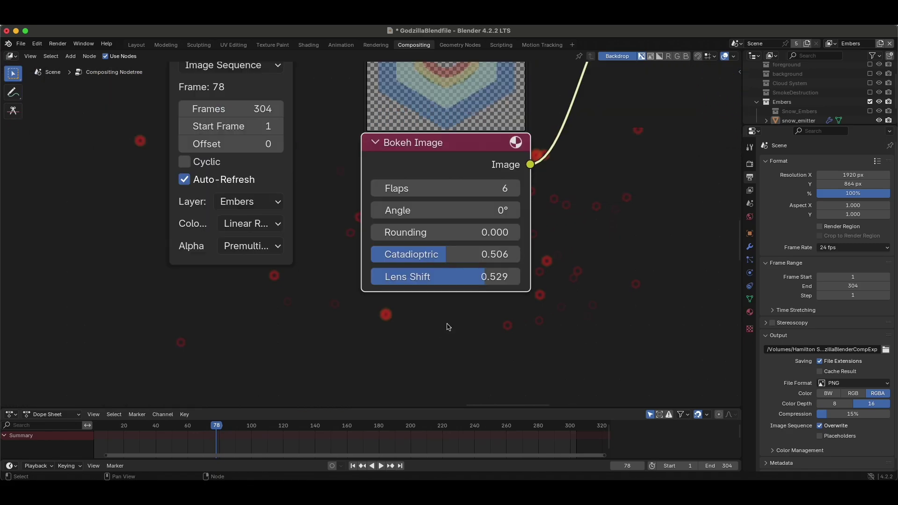
scroll(491, 275, down, 1)
drag(507, 264, 425, 264)
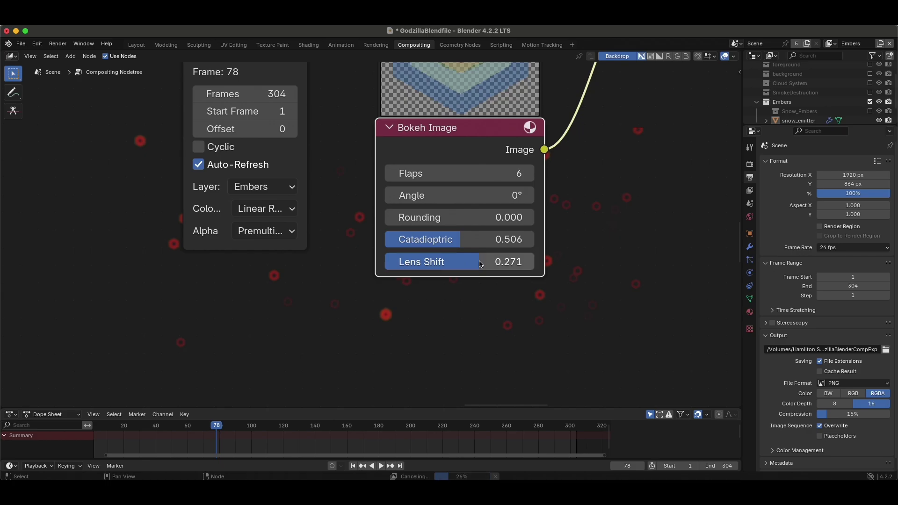
scroll(468, 262, up, 5)
scroll(467, 262, right, 2)
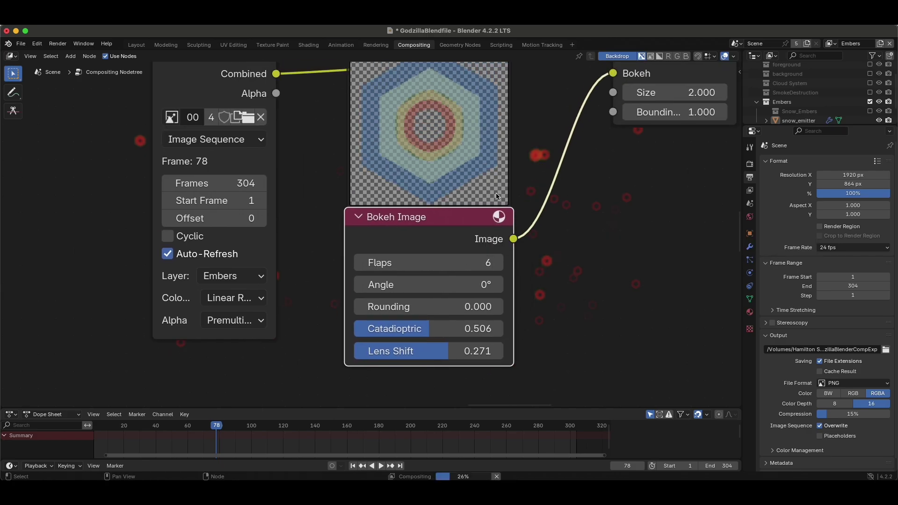
scroll(405, 115, up, 4)
scroll(405, 114, right, 1)
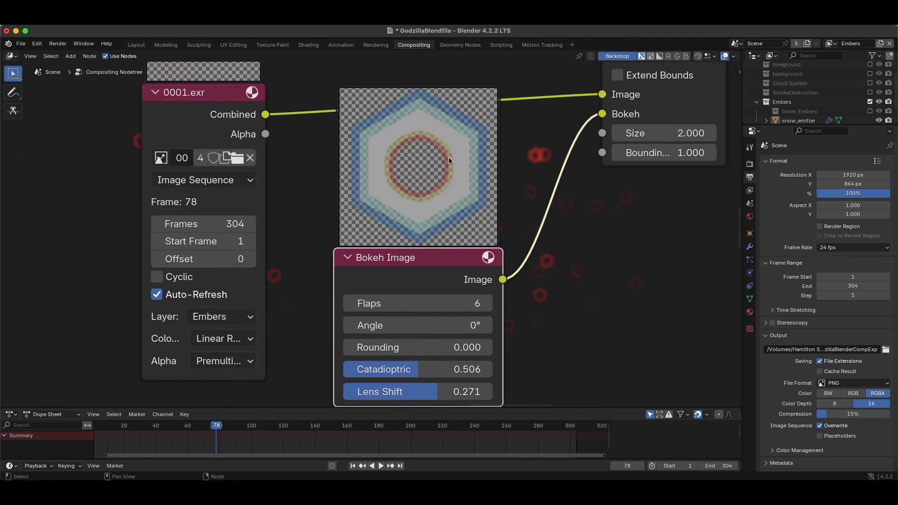
drag(437, 392, 383, 391)
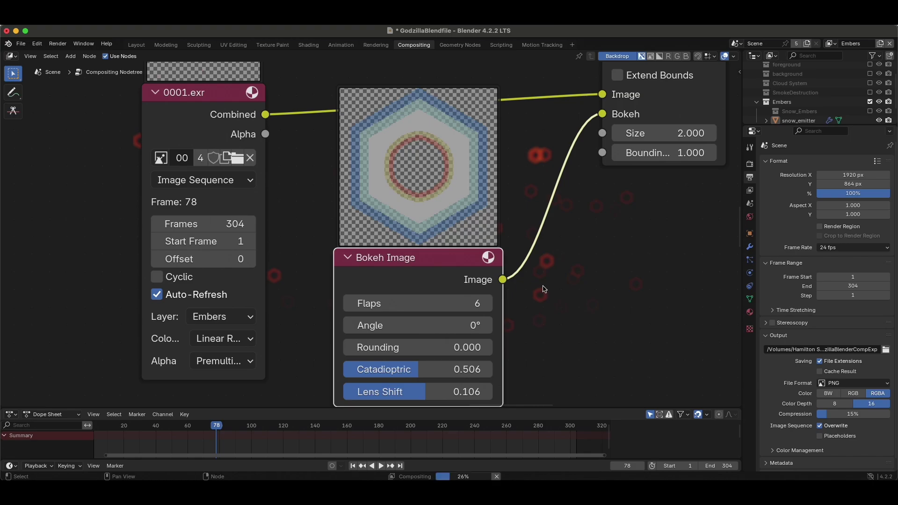
scroll(567, 290, right, 5)
Set the kernel's Catadioptric to 0.182 and Lens Shift to 0.494.
drag(208, 347, 160, 347)
scroll(435, 296, down, 5)
scroll(435, 296, right, 2)
scroll(363, 237, right, 3)
scroll(345, 275, left, 8)
scroll(345, 275, up, 2)
scroll(465, 255, right, 5)
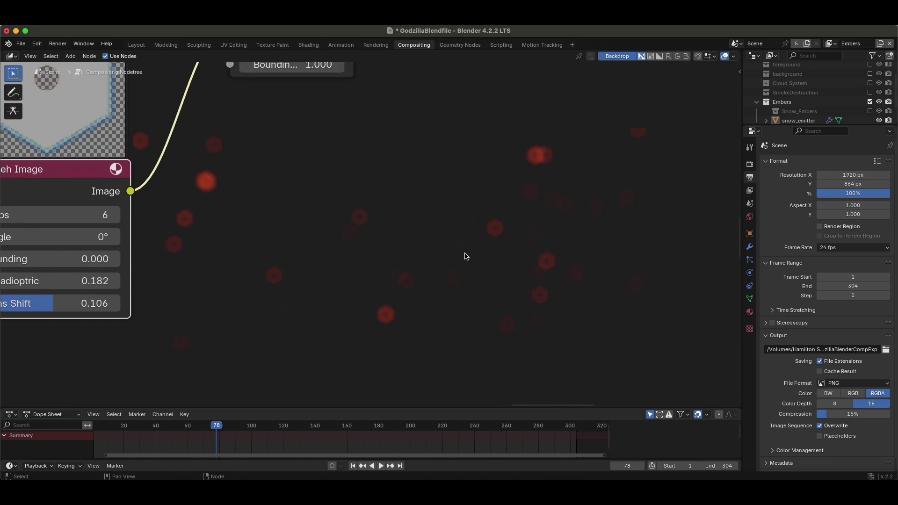
scroll(465, 255, left, 8)
drag(338, 286, 367, 287)
scroll(583, 227, right, 8)
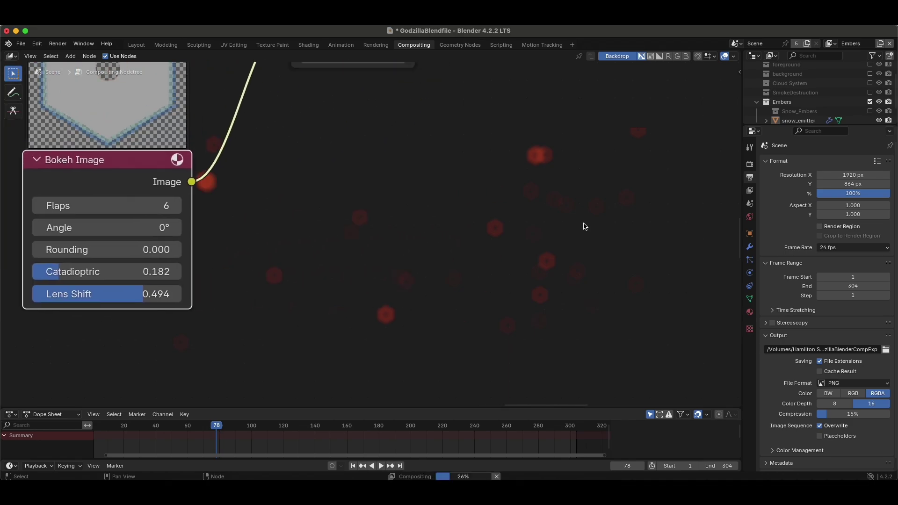
scroll(583, 226, up, 2)
scroll(584, 226, right, 1)
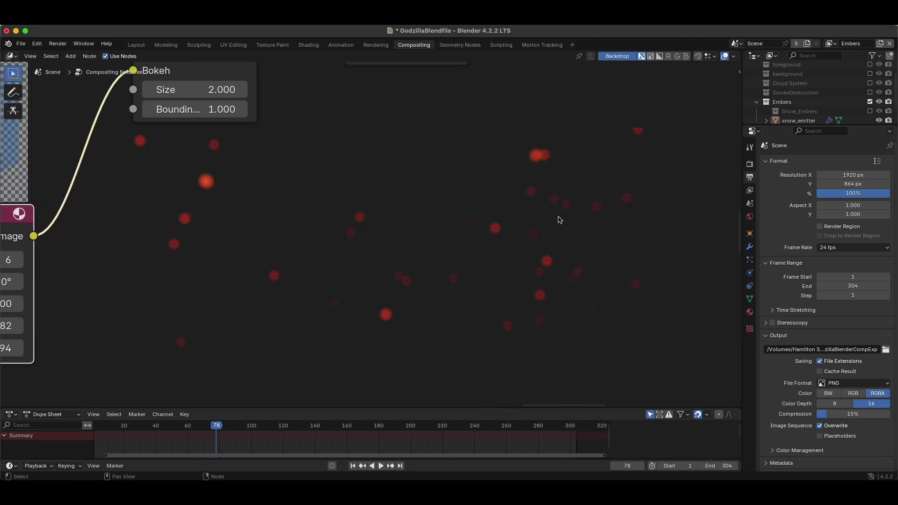
scroll(383, 282, up, 4)
scroll(383, 282, left, 10)
scroll(382, 282, down, 2)
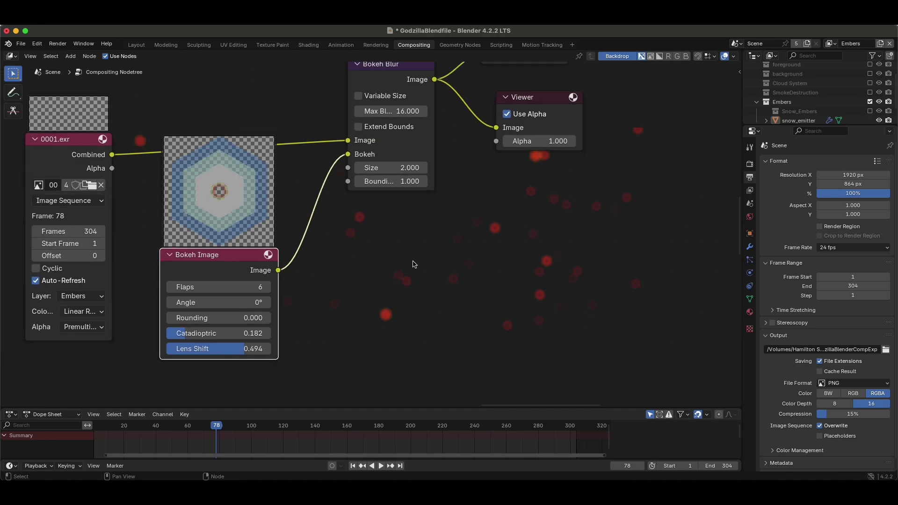
scroll(416, 252, up, 4)
scroll(431, 218, left, 2)
scroll(431, 218, down, 1)
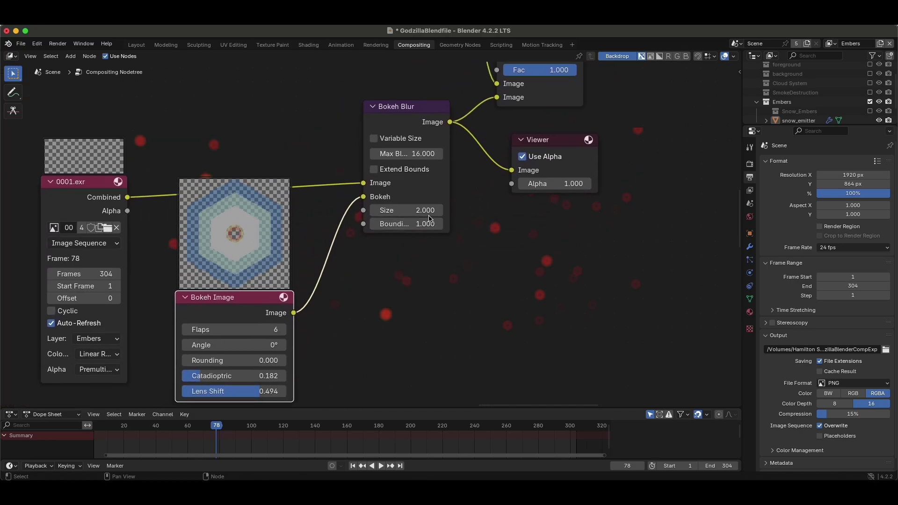
Set the Bokeh Blur Size to 3, then to 4.
click(414, 213)
text(3)
key(Return)
click(401, 122)
scroll(400, 149, up, 3)
scroll(398, 177, up, 1)
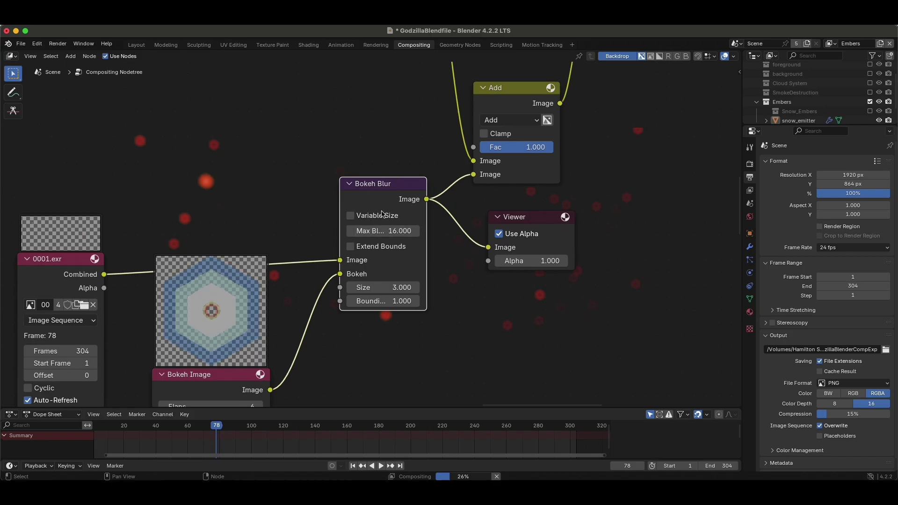
scroll(398, 240, up, 10)
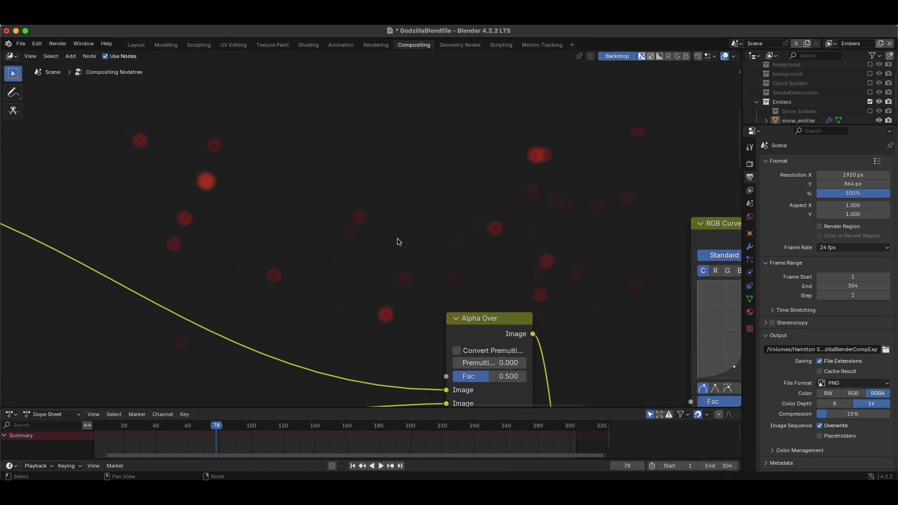
scroll(397, 242, down, 15)
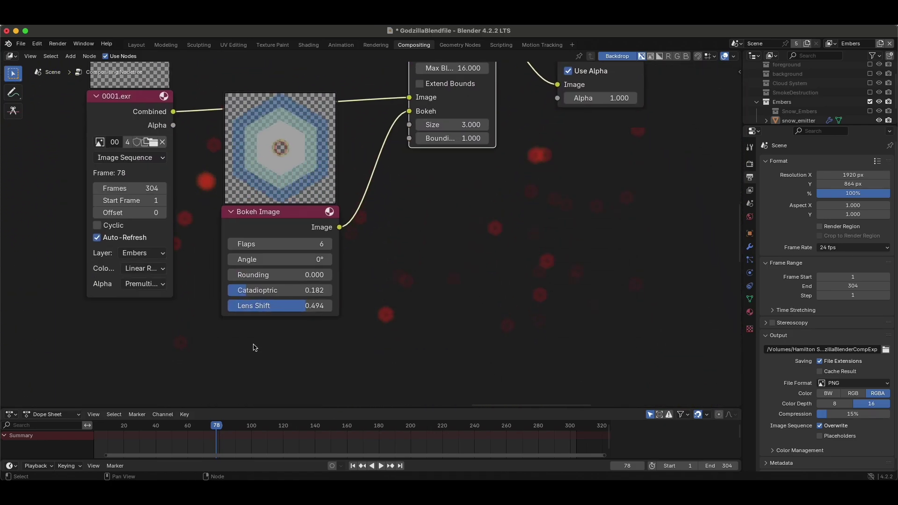
click(427, 153)
text(4)
key(Return)
Adjust the Bokeh Image kernel's Lens Shift, settling on 0.329.
scroll(445, 267, right, 5)
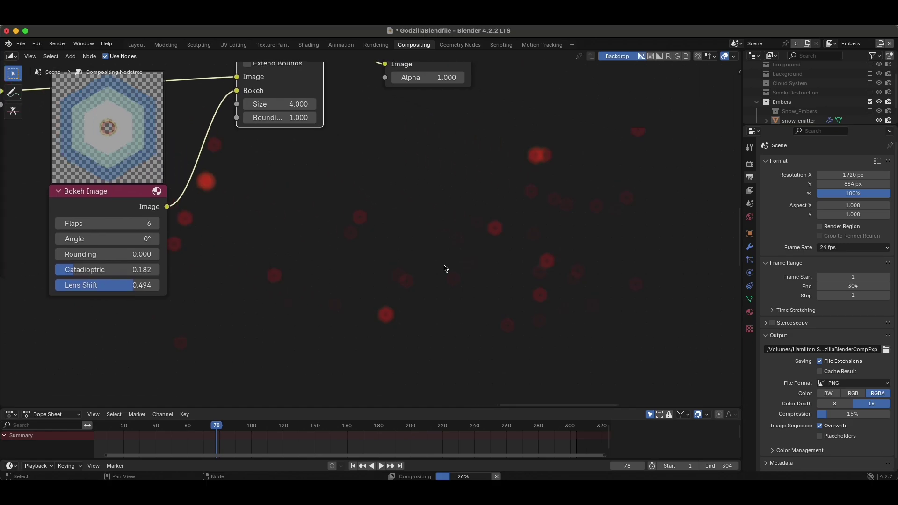
scroll(442, 255, up, 3)
scroll(438, 243, right, 5)
scroll(437, 244, left, 9)
drag(220, 340, 206, 324)
scroll(496, 301, right, 5)
scroll(496, 301, down, 1)
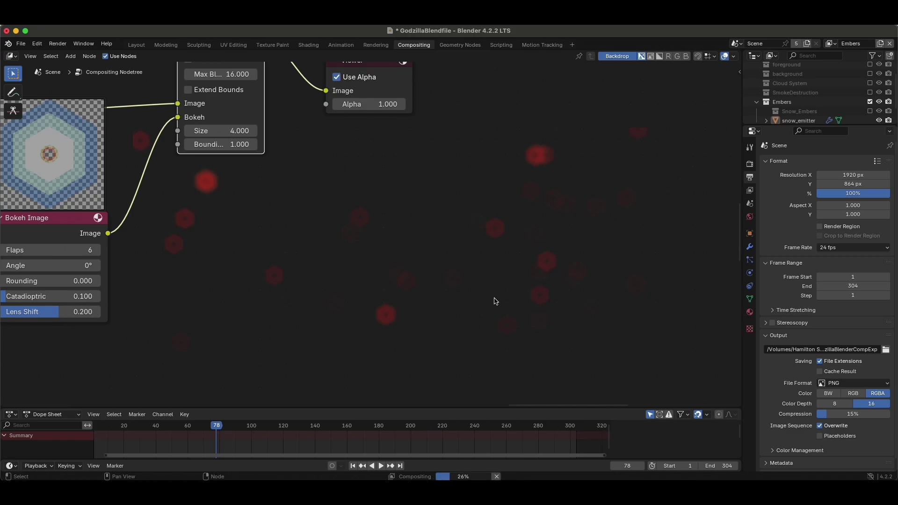
scroll(495, 302, right, 4)
scroll(496, 301, down, 2)
scroll(335, 201, up, 3)
scroll(335, 201, right, 2)
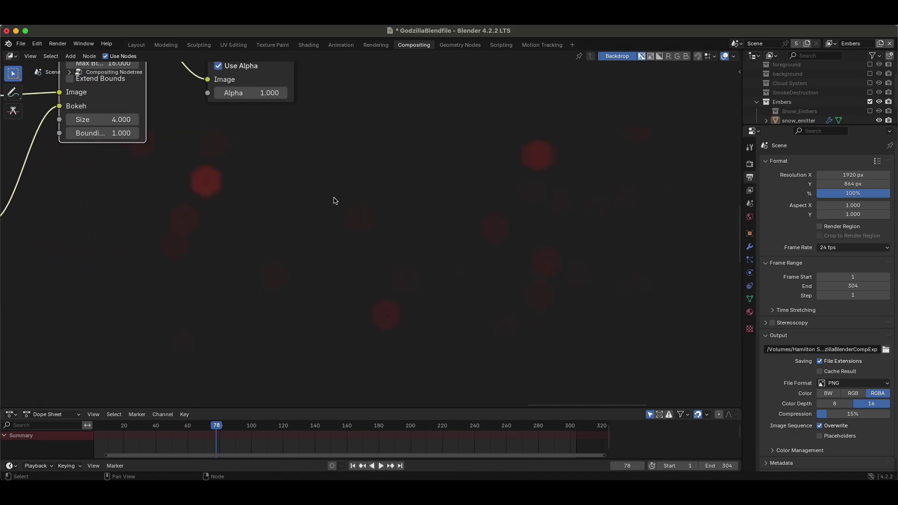
scroll(376, 353, left, 5)
drag(117, 298, 196, 298)
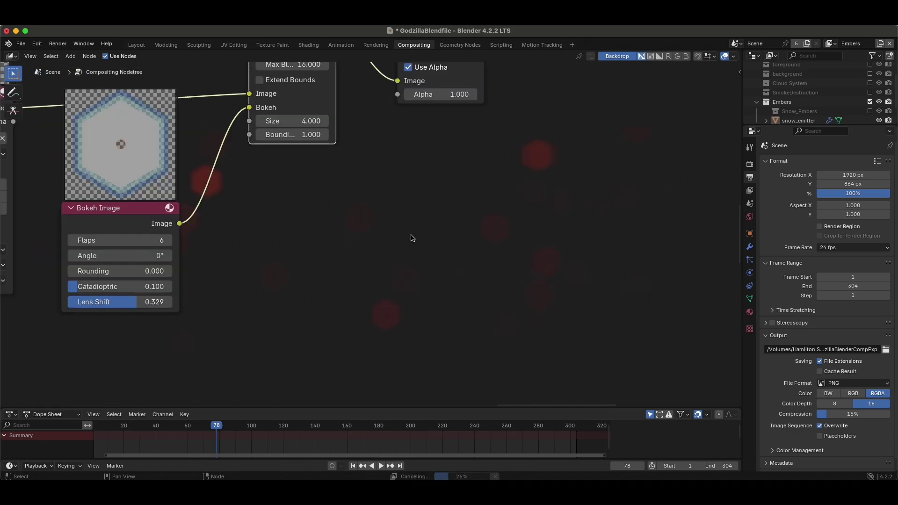
scroll(353, 240, right, 3)
scroll(426, 239, right, 1)
scroll(252, 171, right, 5)
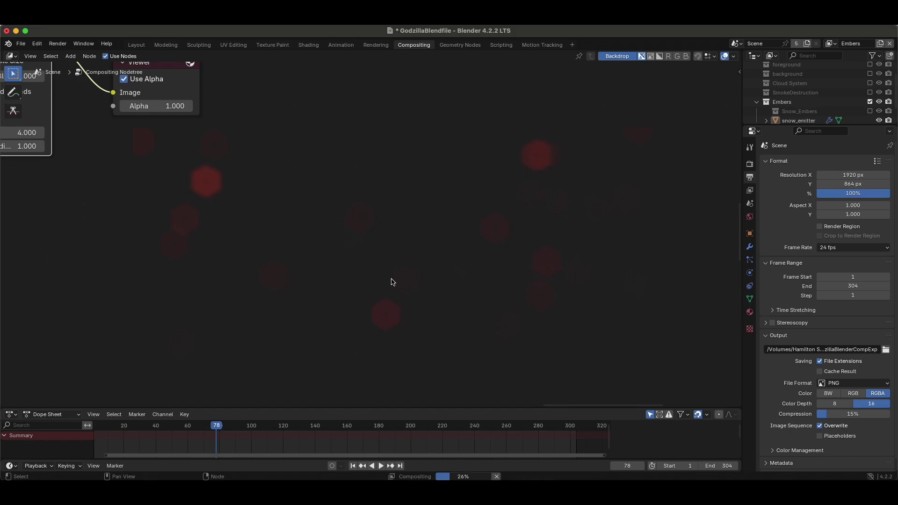
scroll(392, 281, left, 15)
scroll(393, 280, down, 3)
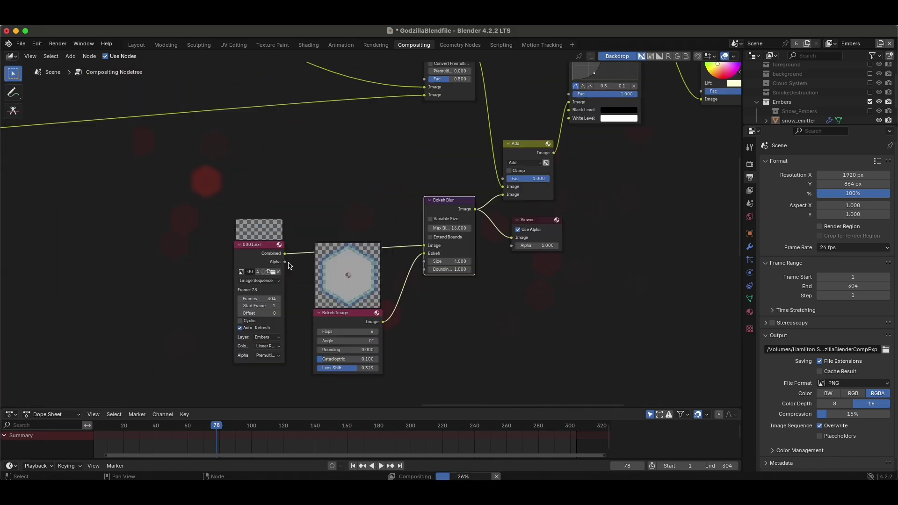
Move the 0001.exr node left, place Bokeh Image beside it, and centre Bokeh Blur.
scroll(366, 284, right, 2)
drag(250, 247, 168, 228)
click(326, 302)
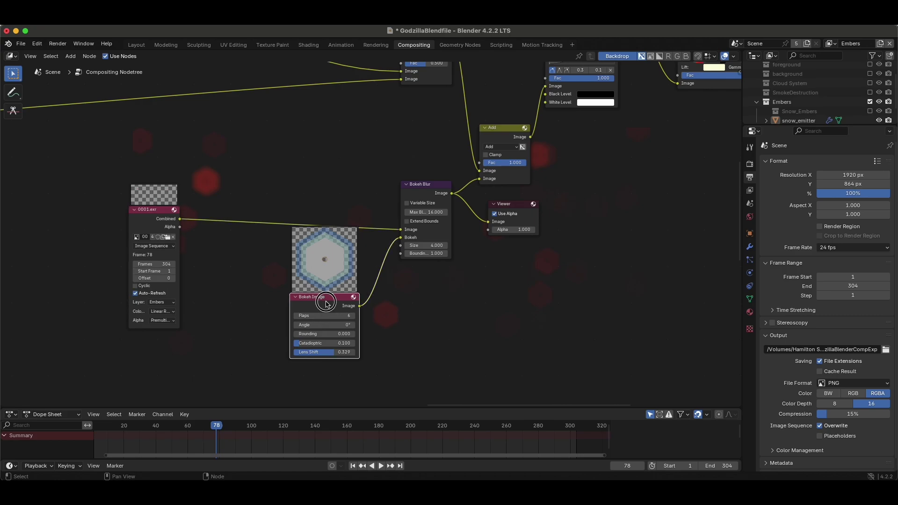
drag(326, 303, 275, 322)
scroll(260, 336, up, 2)
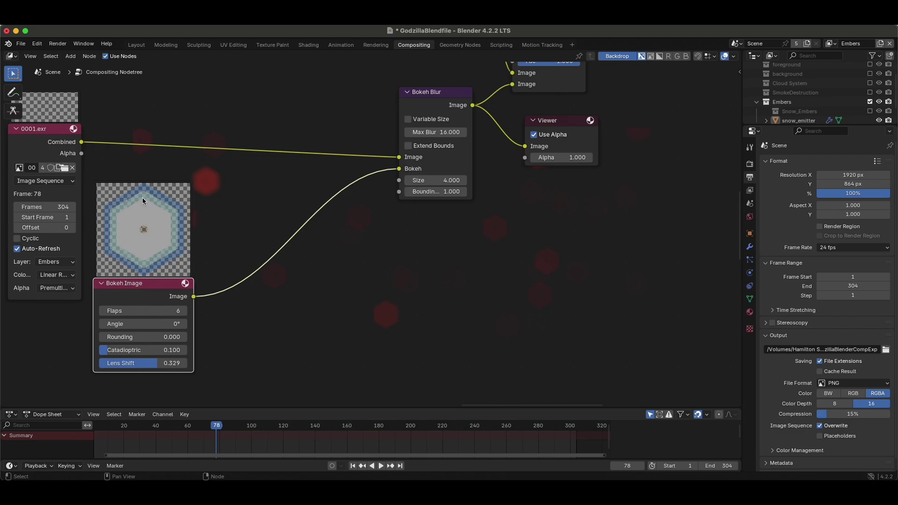
middle_drag(140, 242, 151, 262)
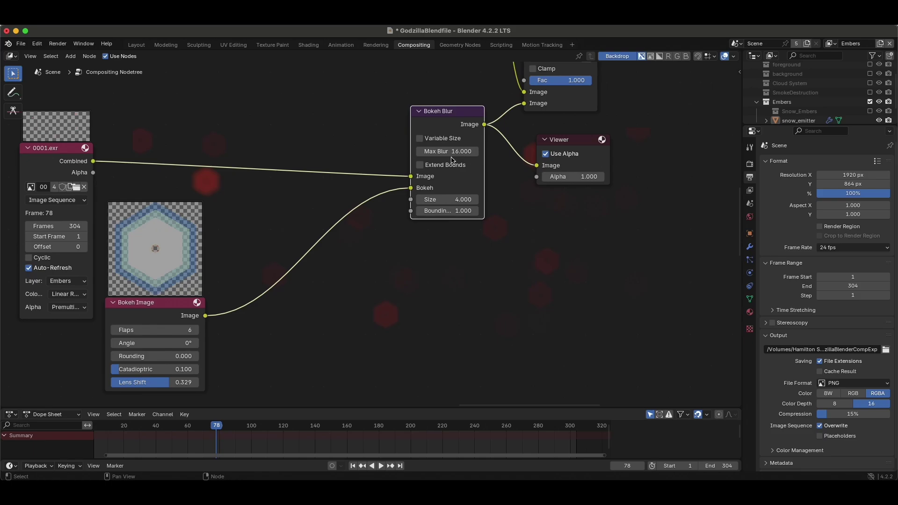
Move the Bokeh Image node up and right, closer to the Bokeh Blur node.
middle_drag(452, 160, 510, 158)
drag(213, 313, 261, 303)
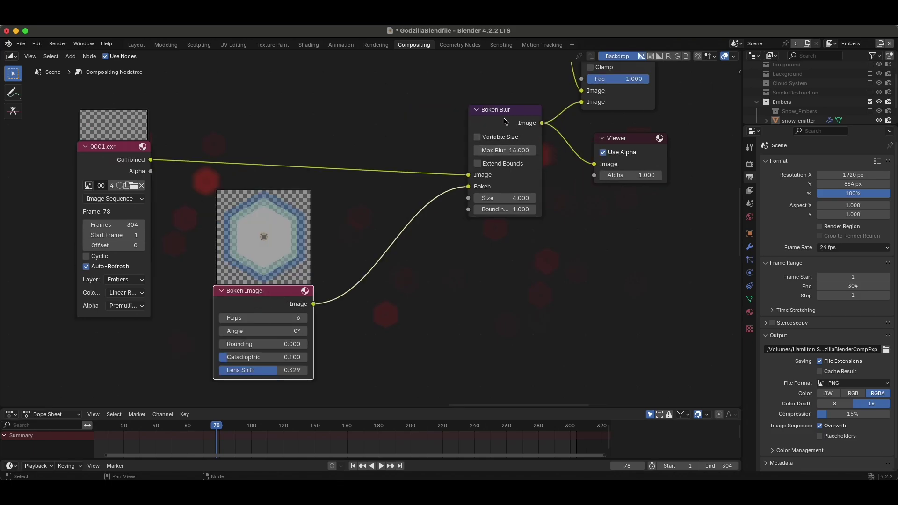
middle_drag(410, 281, 391, 316)
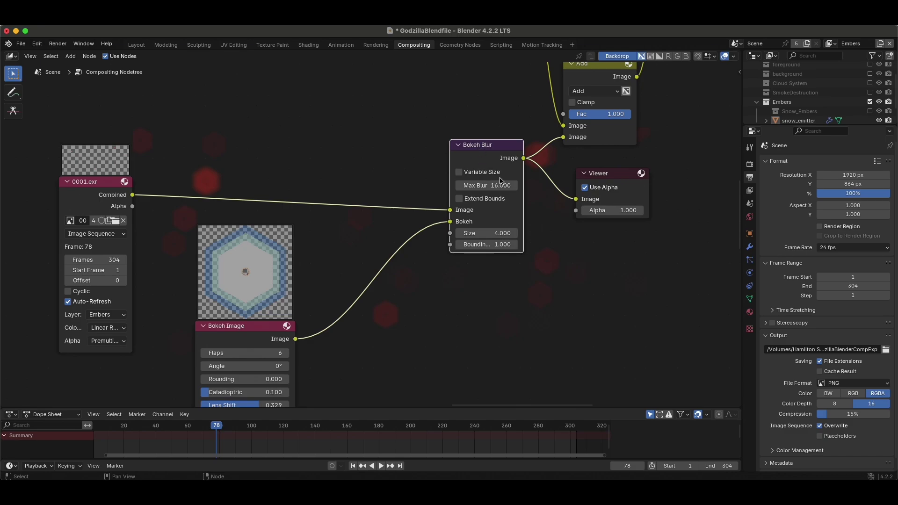
drag(250, 312, 254, 313)
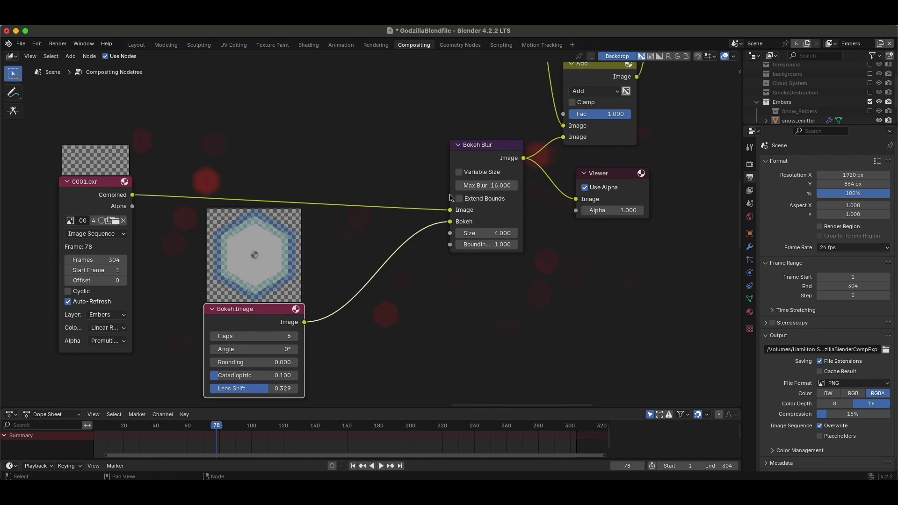
key(super+Tab)
Add bokeh kernel test 3.jpg from the kernel images folder as an image node.
drag(294, 243, 505, 287)
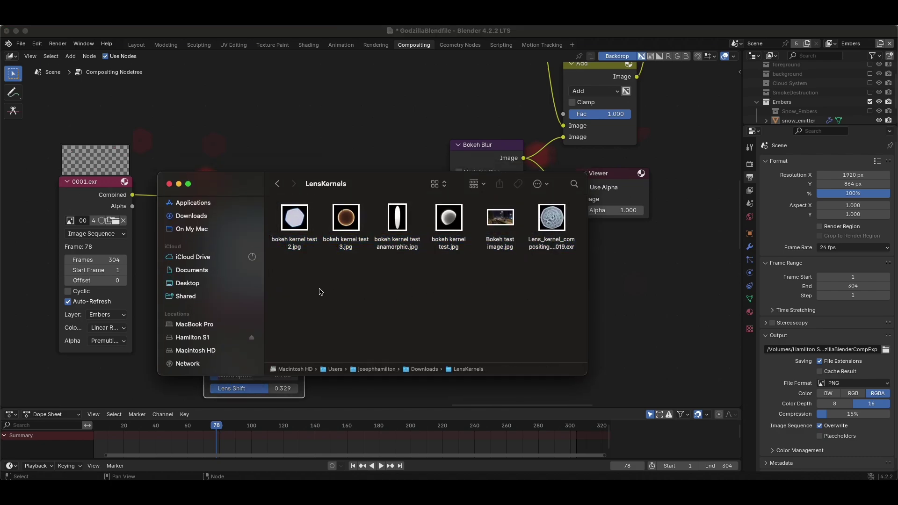
drag(374, 183, 635, 93)
click(607, 150)
drag(607, 148, 574, 153)
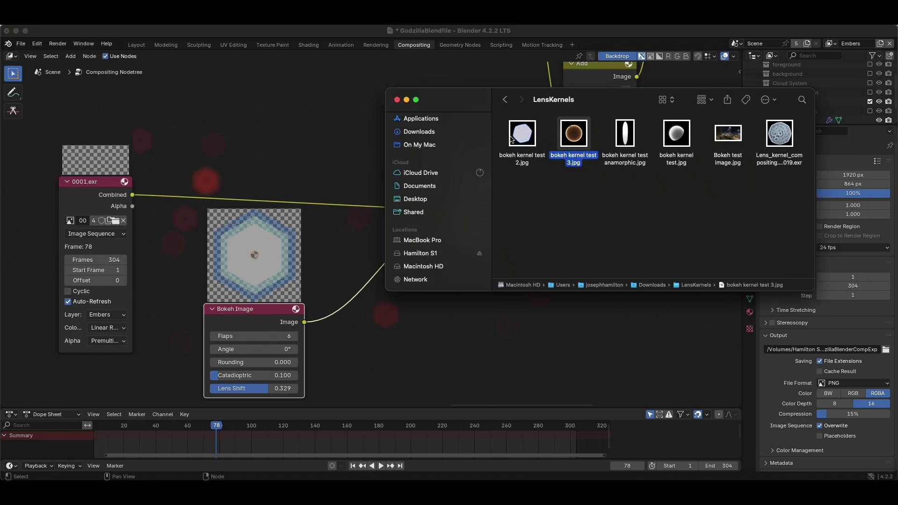
drag(574, 135, 363, 333)
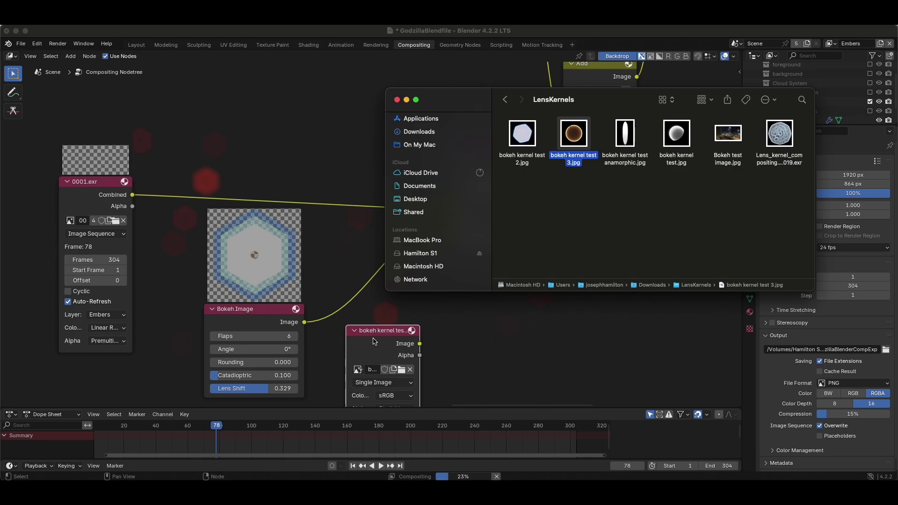
middle_drag(436, 335, 403, 311)
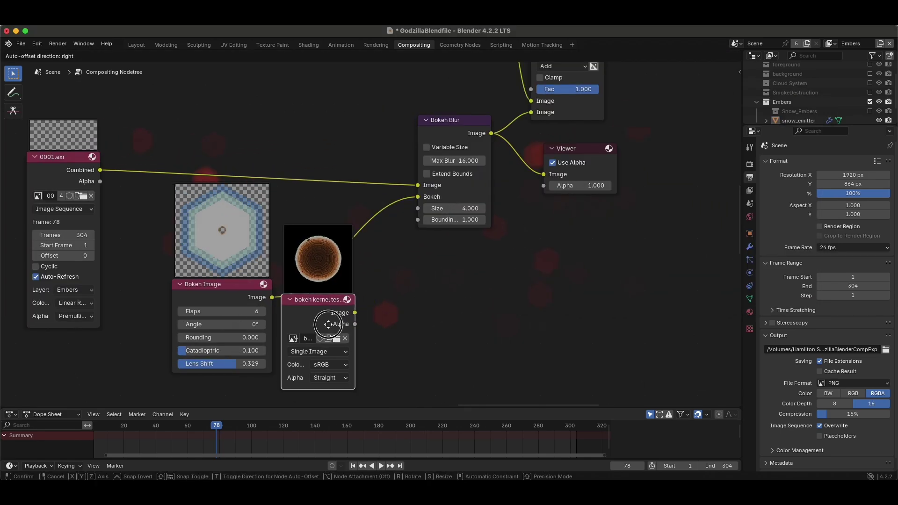
Connect the bokeh kernel test 3.jpg image to the Bokeh Blur node's Bokeh input.
drag(355, 312, 418, 197)
drag(313, 305, 312, 298)
click(313, 291)
scroll(414, 233, up, 10)
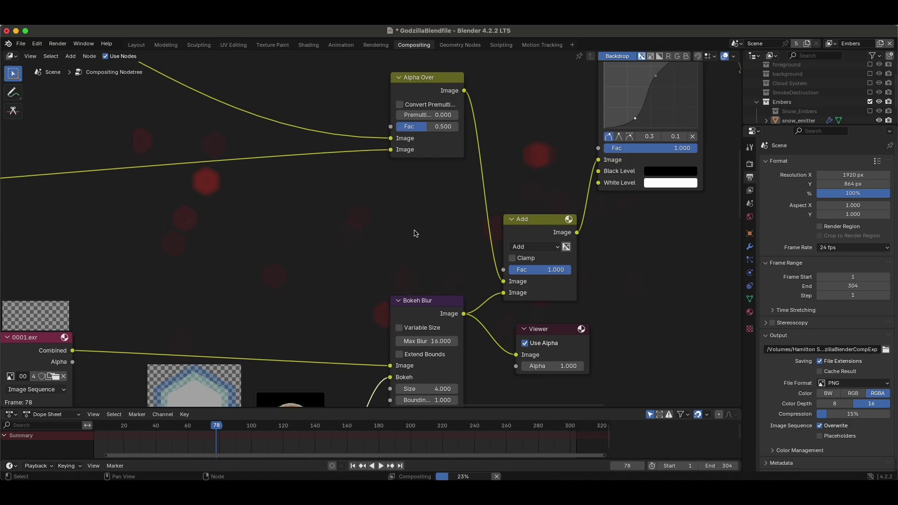
scroll(415, 233, left, 5)
scroll(415, 233, down, 8)
scroll(414, 232, right, 1)
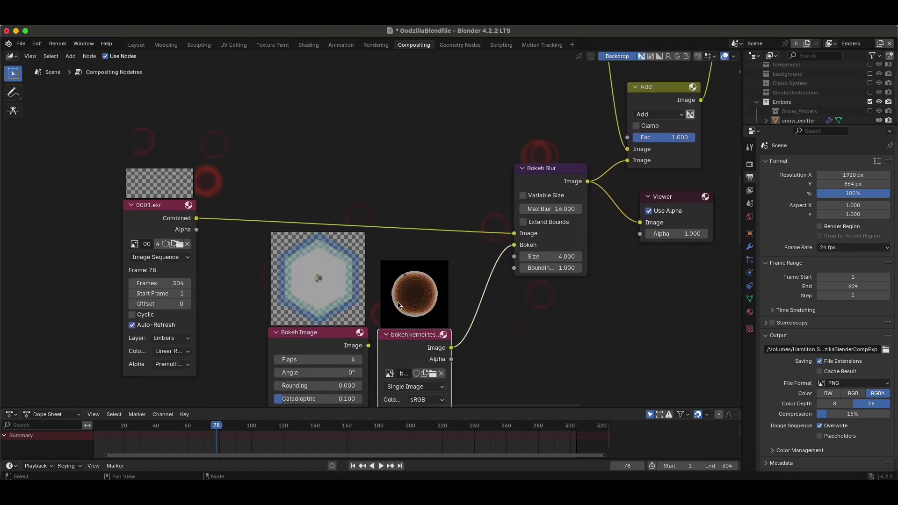
scroll(399, 300, up, 4)
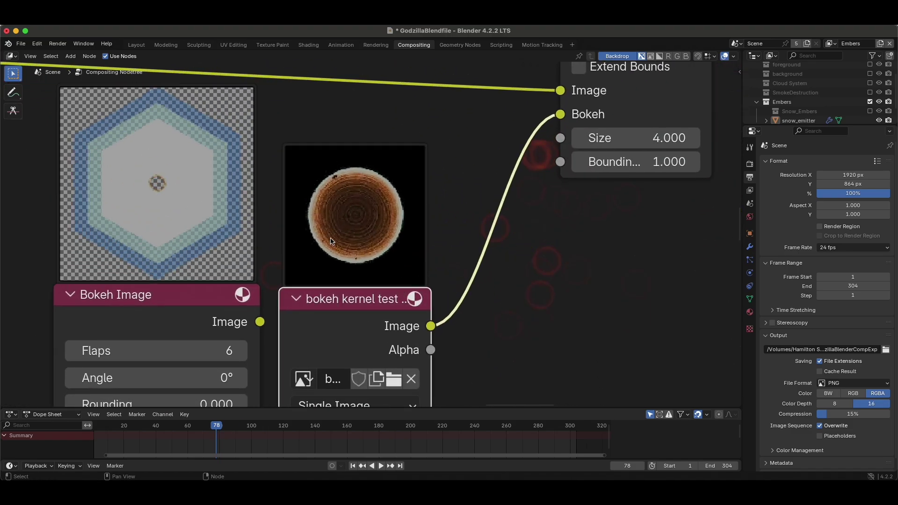
scroll(547, 281, right, 20)
scroll(547, 281, down, 9)
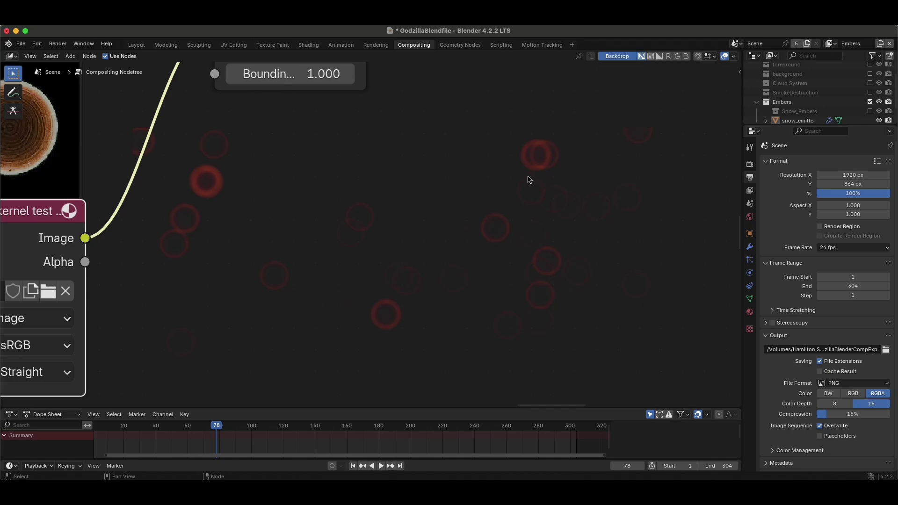
scroll(529, 180, down, 2)
scroll(529, 180, up, 12)
scroll(529, 180, right, 15)
scroll(422, 184, up, 2)
scroll(474, 253, right, 17)
scroll(474, 254, up, 3)
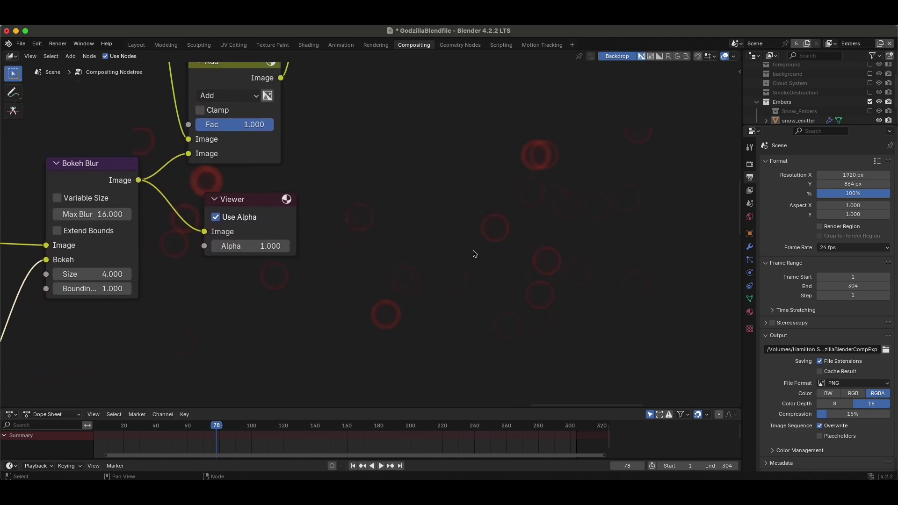
scroll(473, 253, left, 13)
scroll(473, 252, up, 3)
Delete the Viewer node from the compositing tree.
click(405, 218)
key(x)
scroll(406, 217, down, 3)
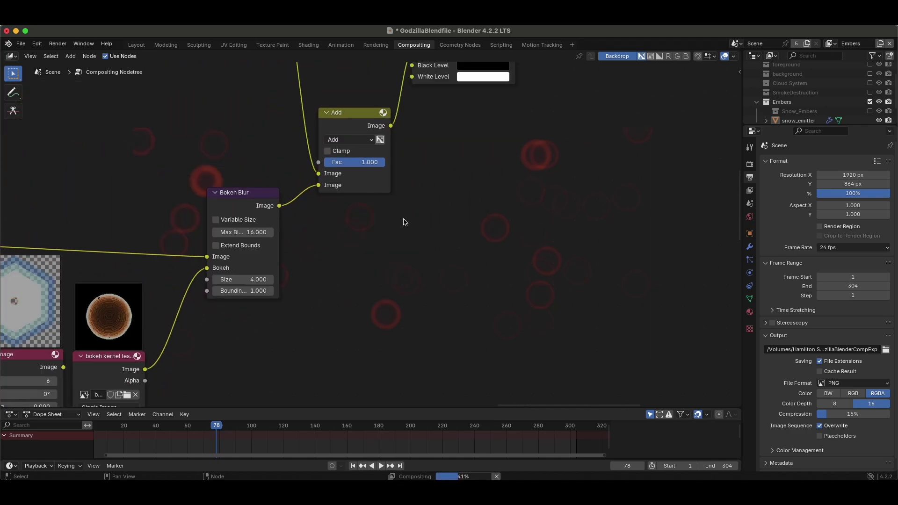
scroll(406, 218, left, 18)
scroll(406, 219, right, 15)
scroll(405, 220, right, 15)
scroll(405, 222, down, 9)
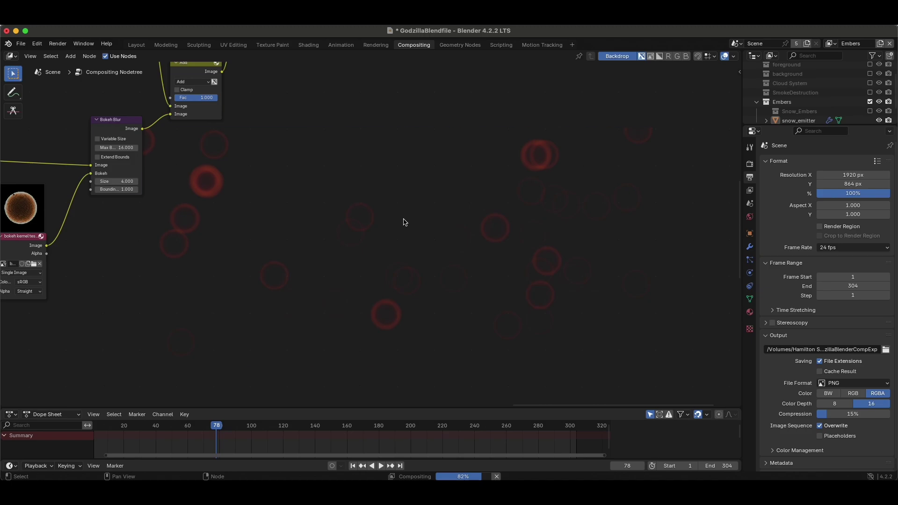
Insert an RGB Curves node between Bokeh Blur and Add, and raise its curve to brighten the embers.
scroll(411, 236, left, 10)
scroll(411, 237, up, 7)
scroll(421, 235, right, 5)
scroll(421, 235, down, 2)
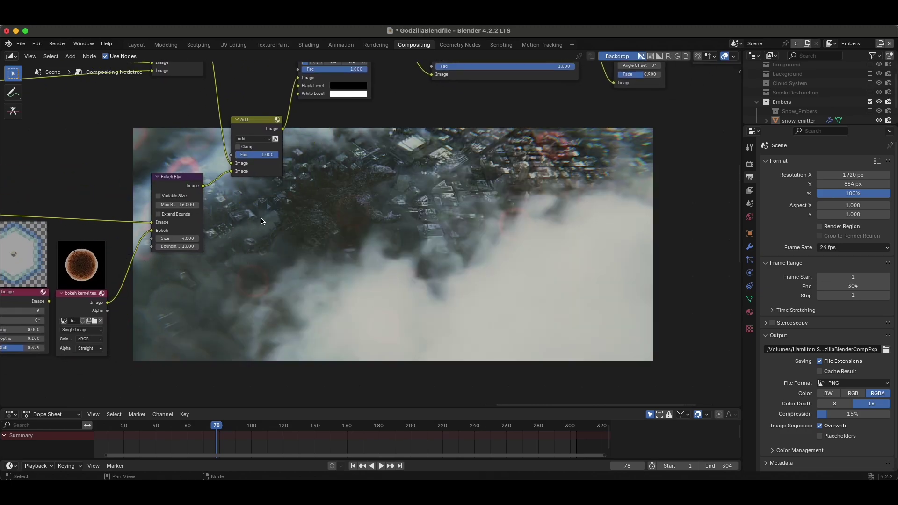
scroll(261, 221, left, 10)
scroll(269, 220, down, 3)
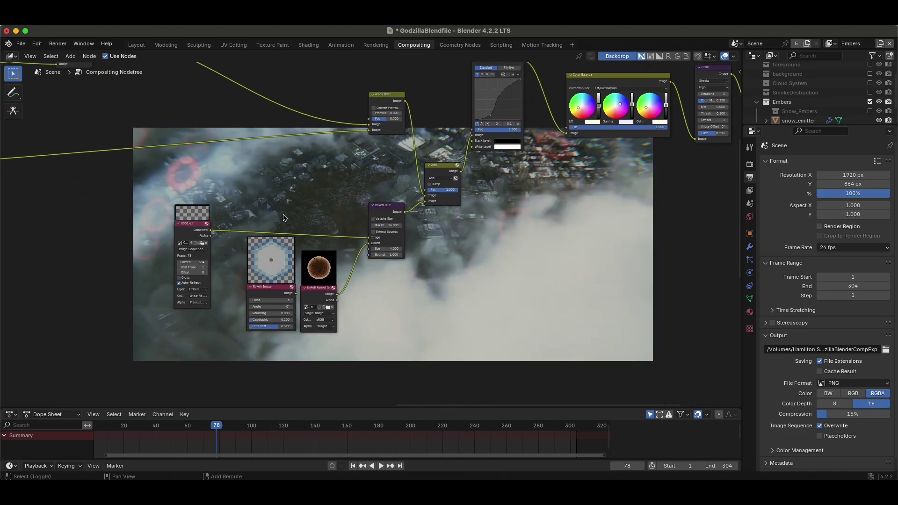
key(shift+a)
mouse_move(253, 236)
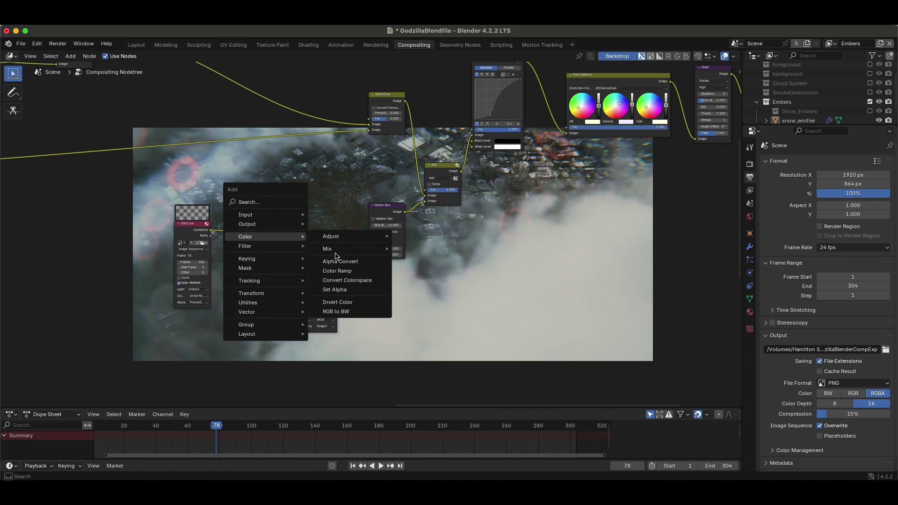
mouse_move(346, 236)
click(420, 303)
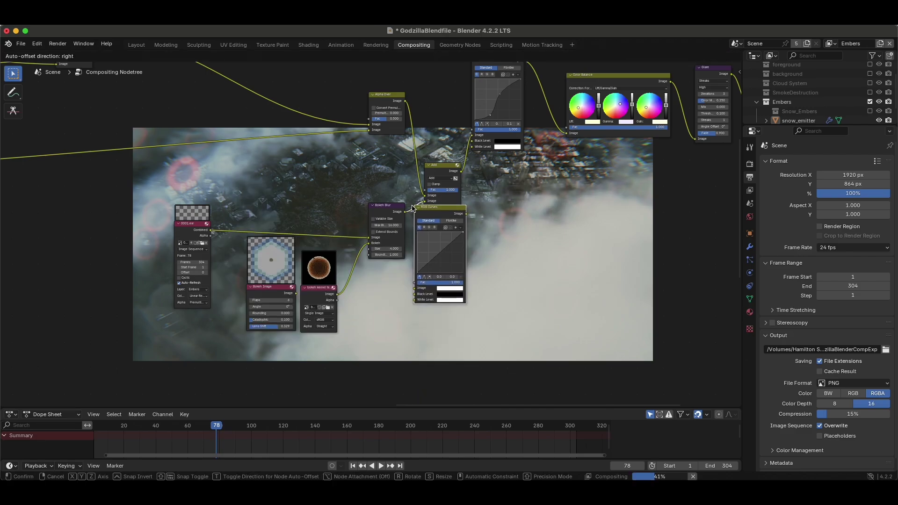
click(414, 207)
middle_drag(421, 215, 437, 212)
drag(460, 250, 450, 240)
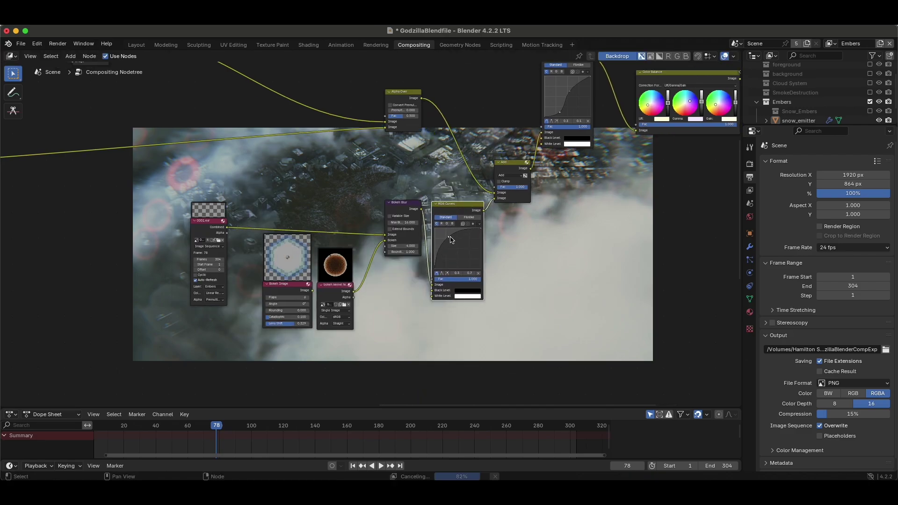
Add a Bloom Glare node after RGB Curves and move the Add node further right.
middle_drag(408, 215, 301, 235)
key(ctrl+v)
drag(427, 227, 439, 223)
scroll(424, 245, up, 2)
drag(505, 165, 510, 166)
Lower the Bokeh Blur Size from 4 to 2.
scroll(444, 197, up, 10)
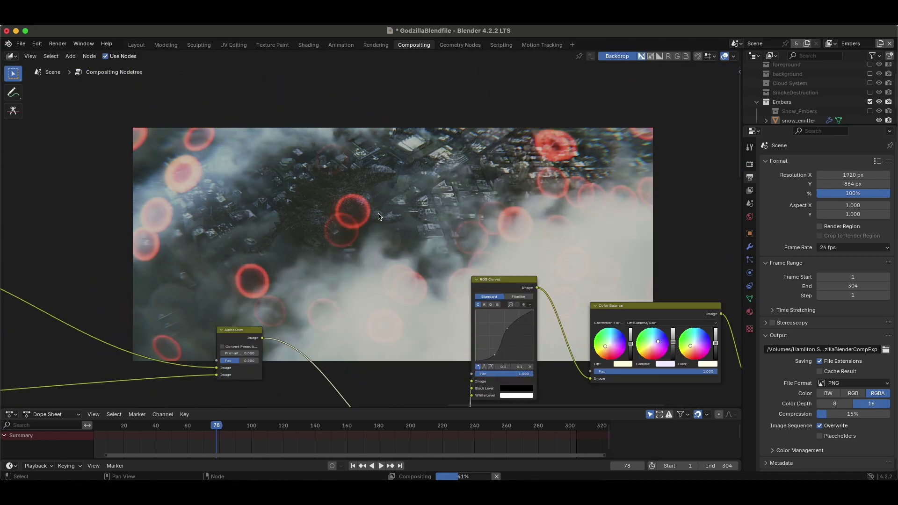
scroll(344, 347, up, 3)
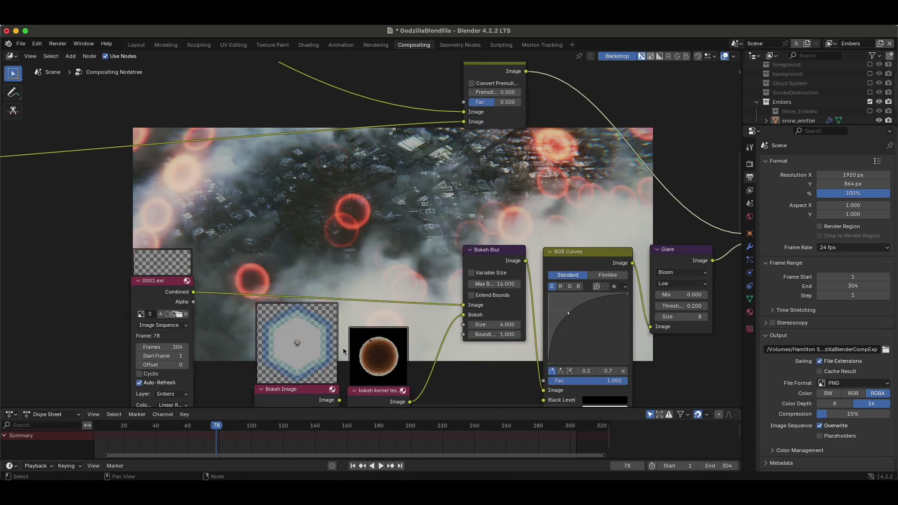
scroll(343, 347, down, 5)
scroll(425, 313, up, 2)
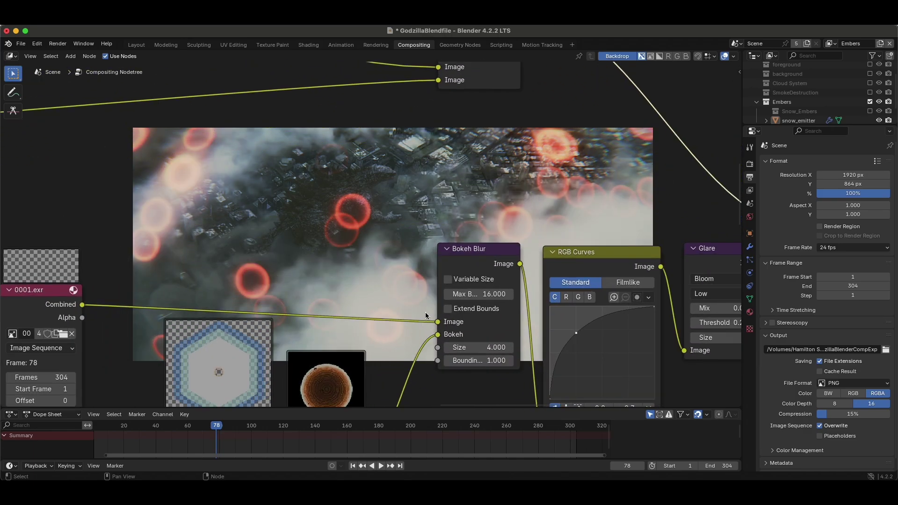
scroll(484, 343, up, 1)
click(493, 334)
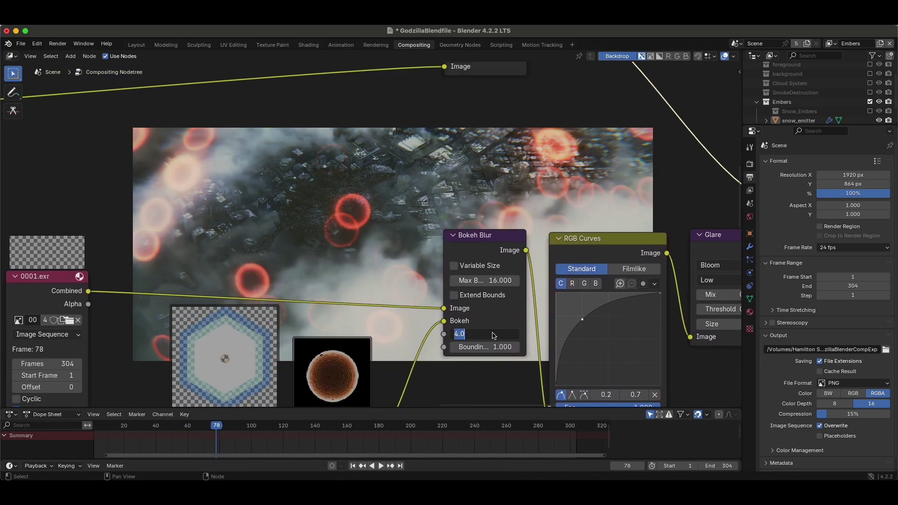
text(2)
key(Return)
scroll(400, 229, left, 5)
scroll(399, 229, down, 2)
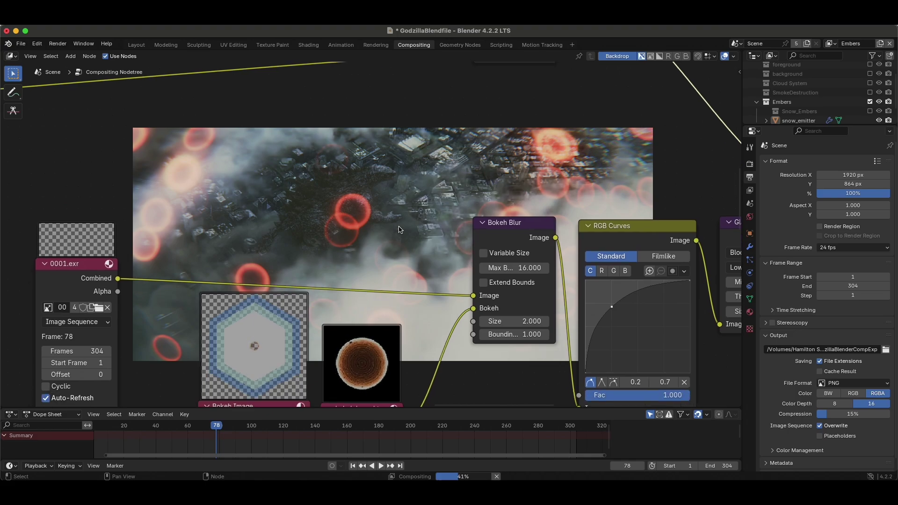
scroll(400, 229, down, 3)
scroll(374, 224, right, 5)
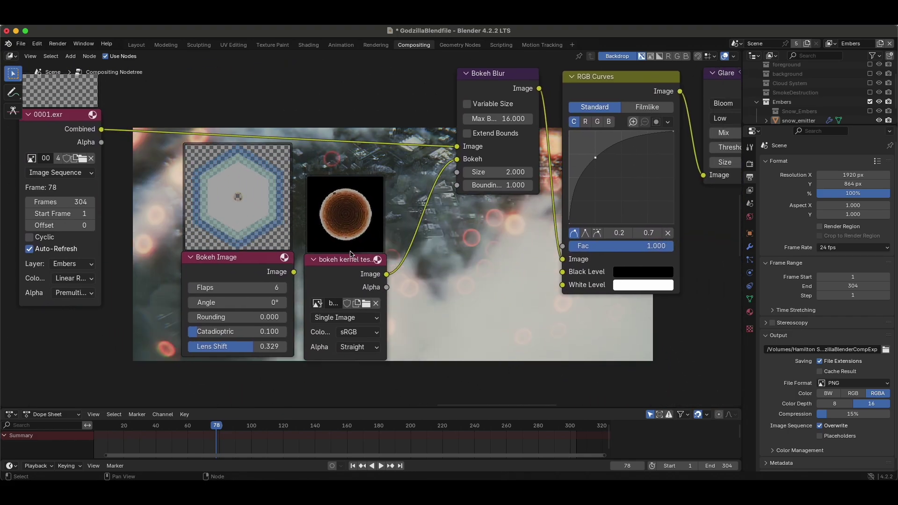
scroll(349, 254, up, 4)
scroll(349, 253, up, 3)
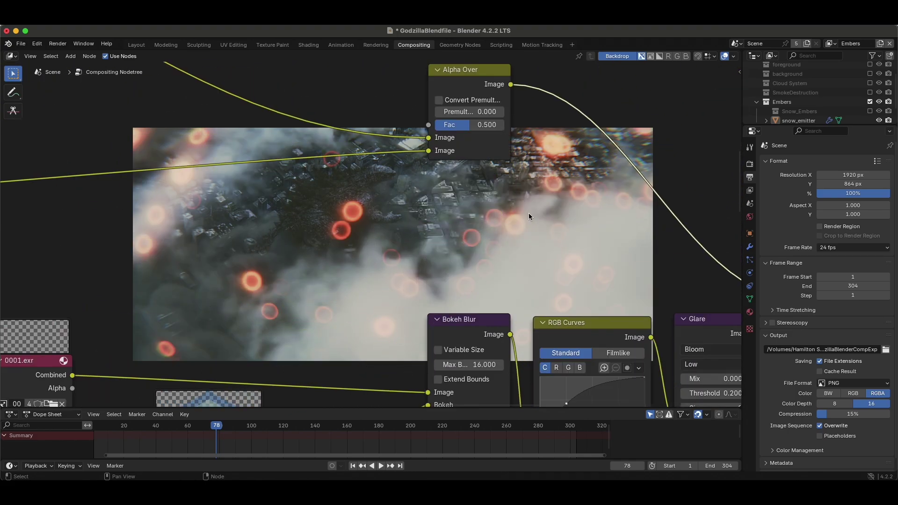
Add the Lens_kernel EXR as an image node and connect it to Bokeh Blur's Bokeh input.
scroll(364, 221, down, 7)
key(super+Tab)
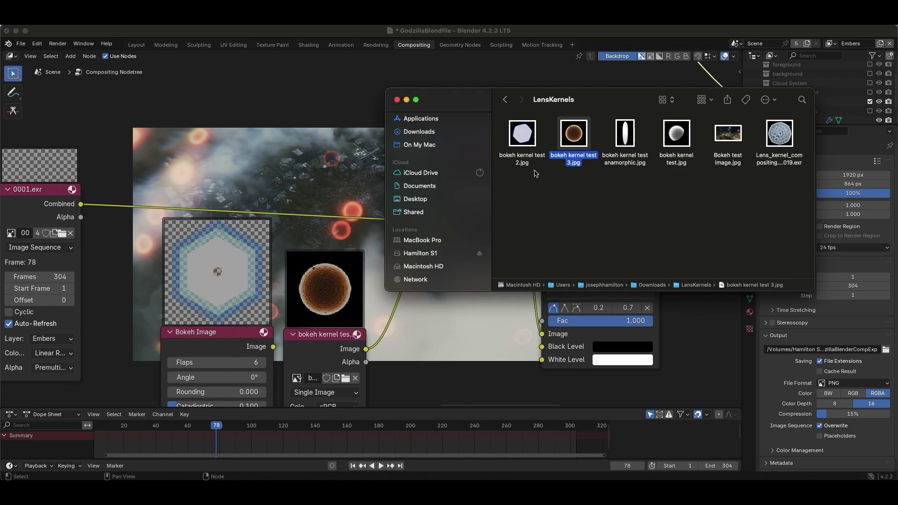
click(779, 133)
drag(618, 109, 579, 69)
drag(740, 93, 427, 333)
scroll(476, 308, down, 5)
drag(430, 276, 423, 178)
Move the Bokeh Image node left beside the kernel image nodes.
scroll(470, 223, up, 8)
scroll(459, 252, down, 5)
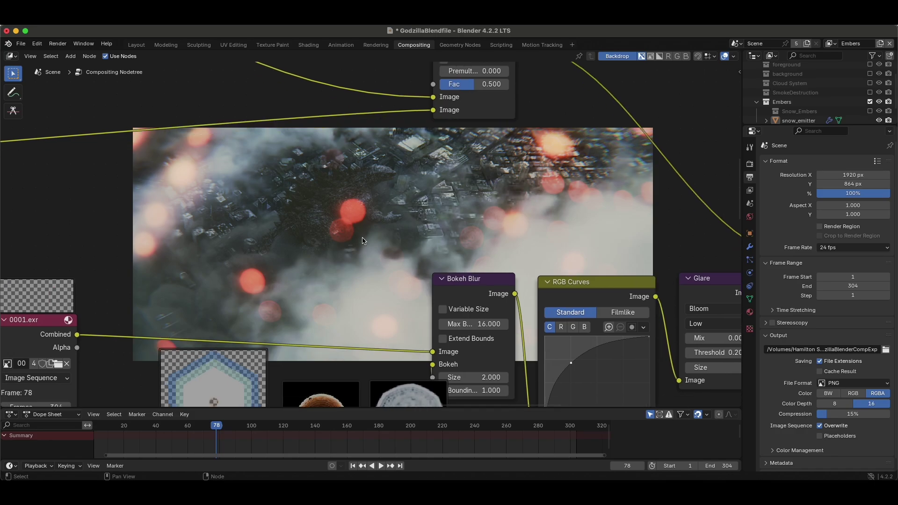
scroll(430, 175, up, 5)
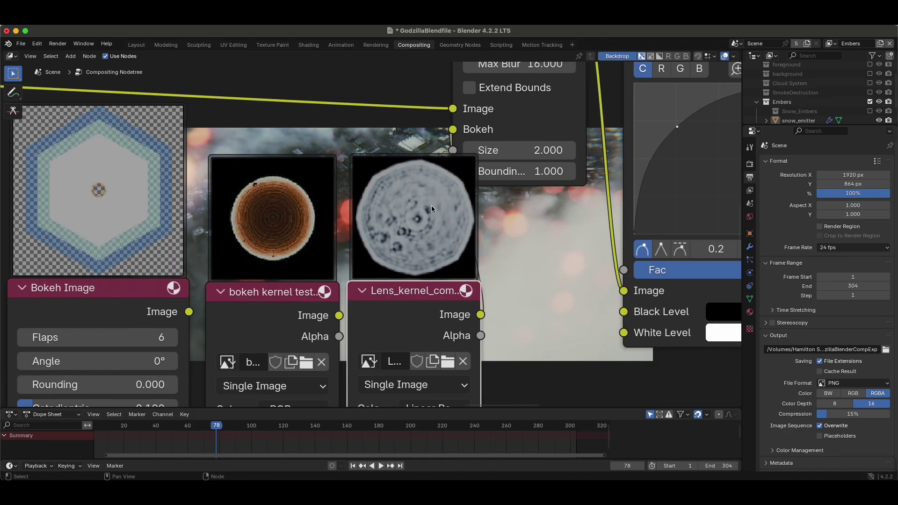
scroll(442, 191, up, 1)
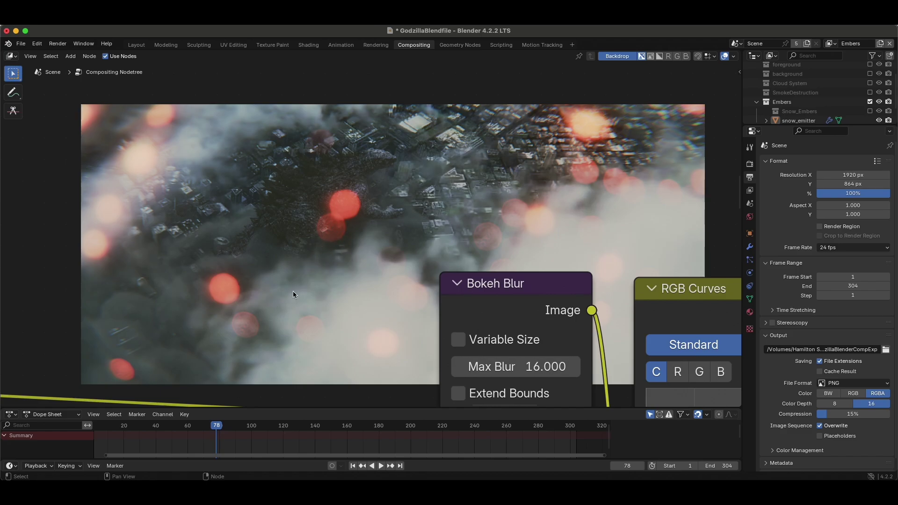
scroll(308, 283, down, 3)
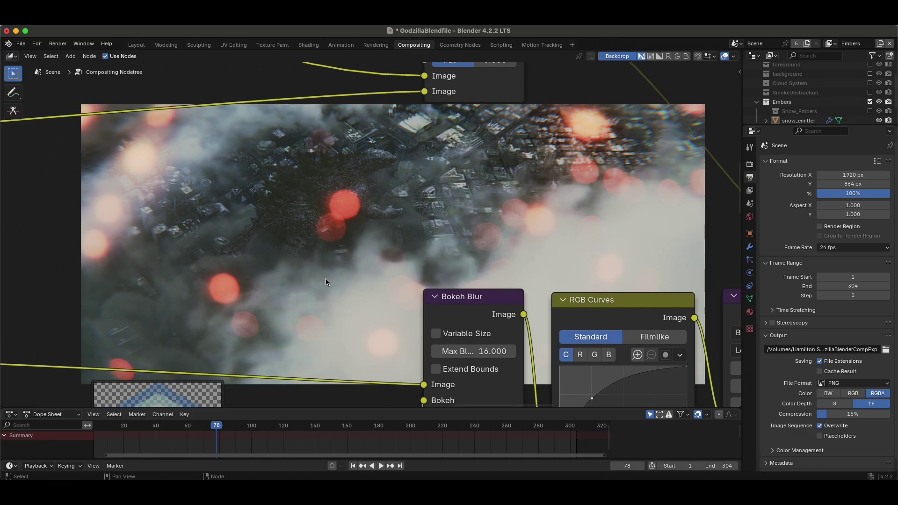
scroll(416, 217, down, 3)
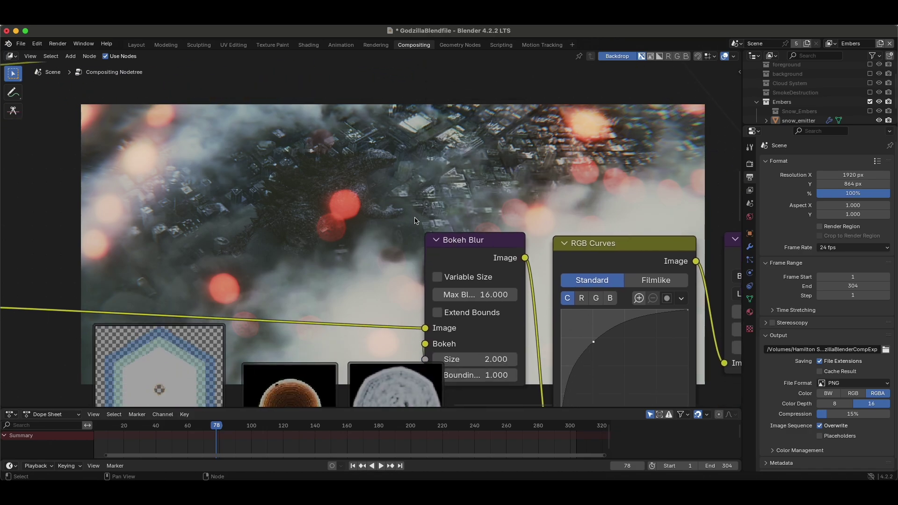
scroll(415, 218, up, 3)
scroll(415, 218, right, 2)
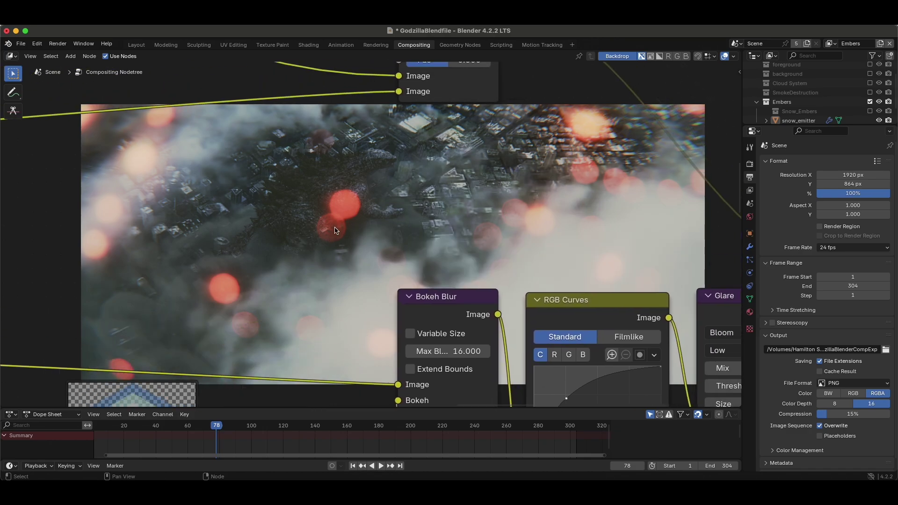
scroll(352, 268, down, 10)
scroll(352, 268, left, 3)
drag(190, 269, 124, 283)
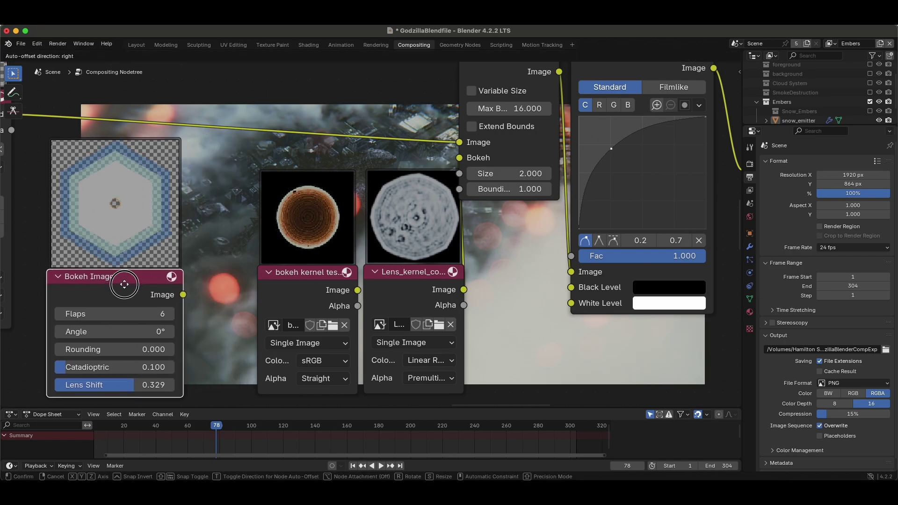
scroll(125, 283, down, 2)
scroll(125, 282, left, 2)
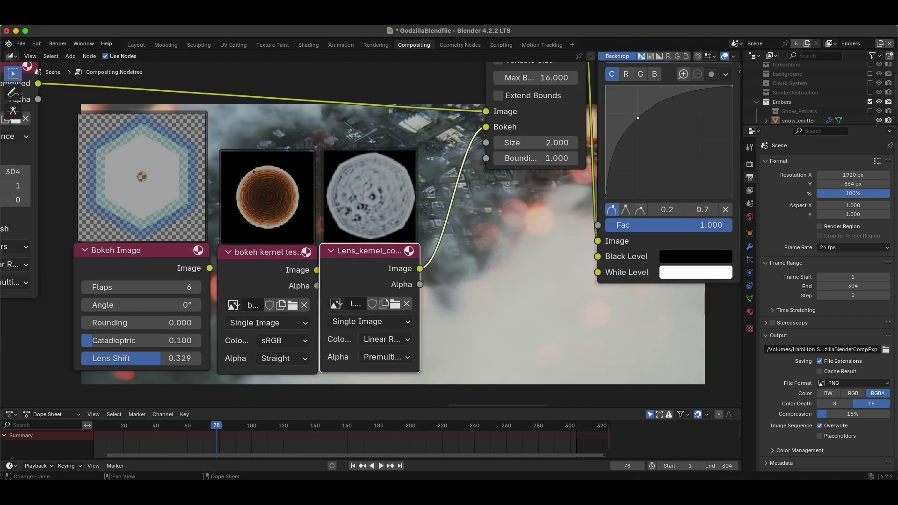
Add bokeh kernel test.jpg as an image node and connect it to Bokeh Blur's Bokeh input.
key(super+Tab)
drag(637, 93, 462, 247)
middle_drag(462, 247, 373, 255)
drag(447, 270, 399, 134)
scroll(399, 133, down, 5)
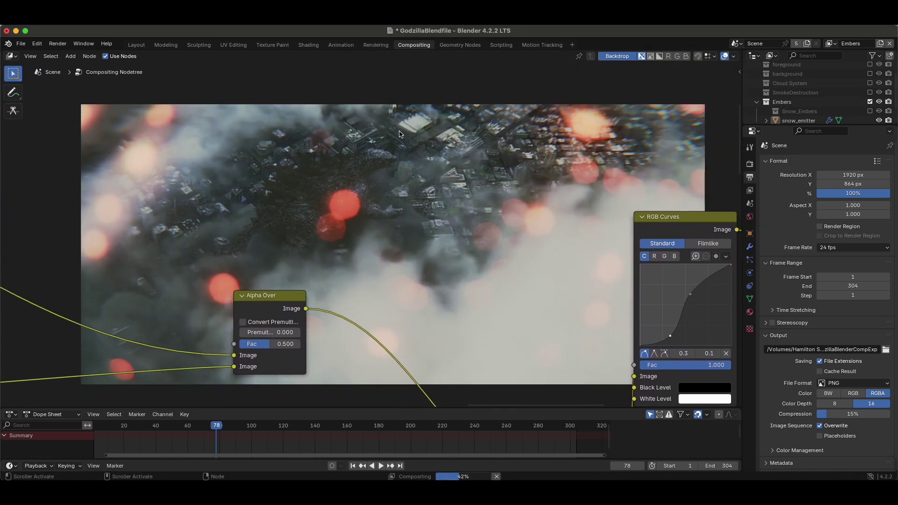
scroll(369, 321, up, 3)
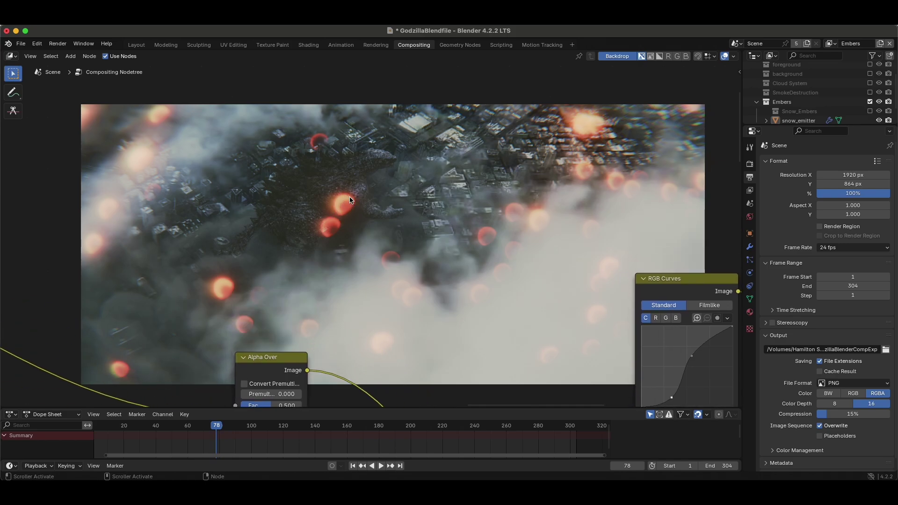
scroll(236, 244, up, 2)
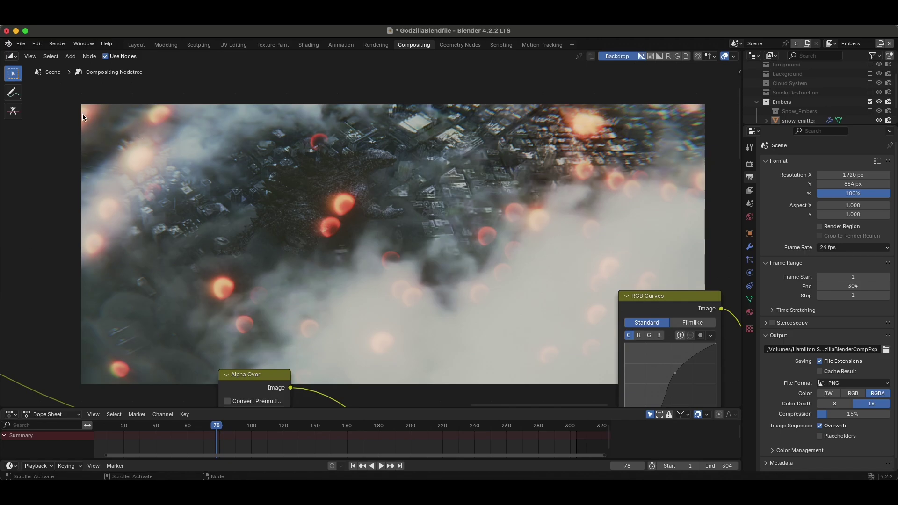
scroll(421, 195, down, 5)
scroll(448, 243, up, 8)
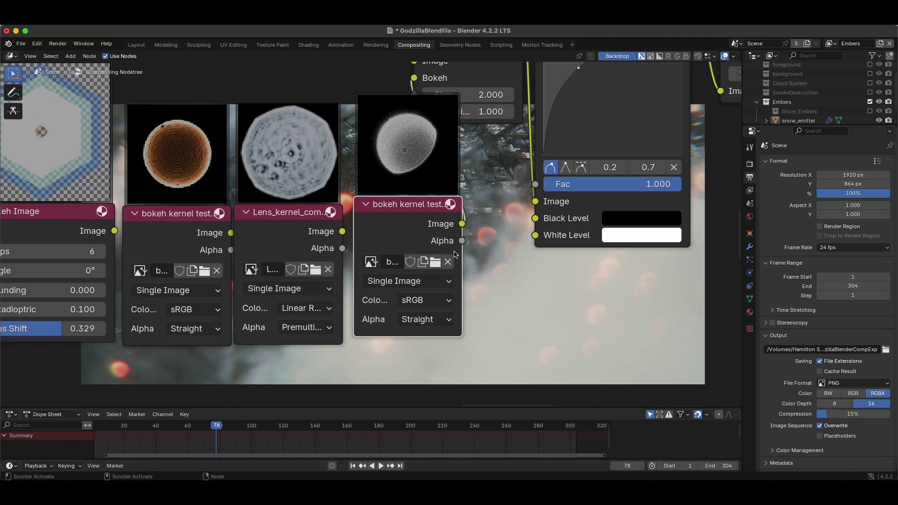
scroll(454, 254, down, 6)
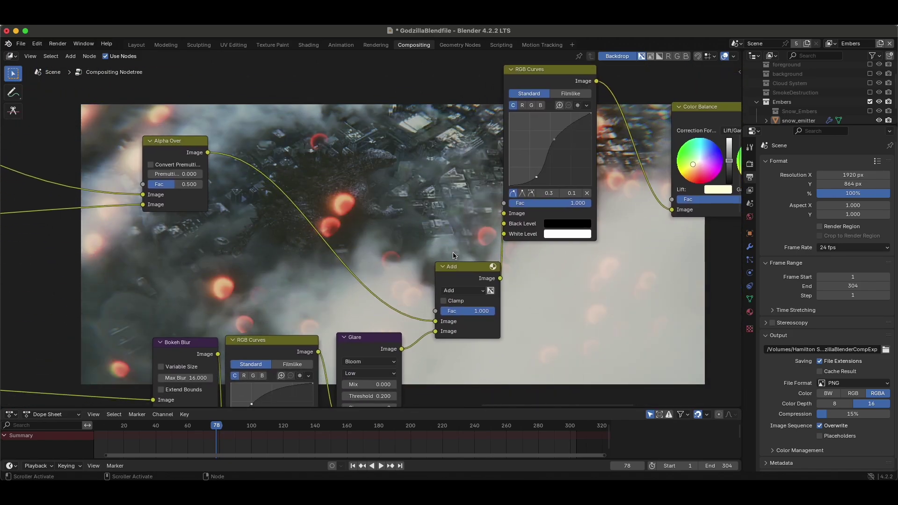
scroll(375, 211, down, 3)
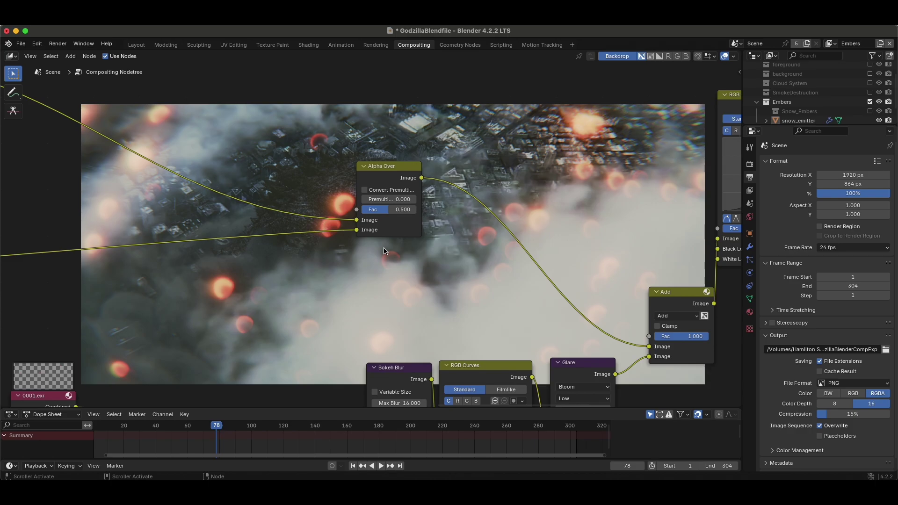
Move the kernel image nodes further left together.
click(346, 318)
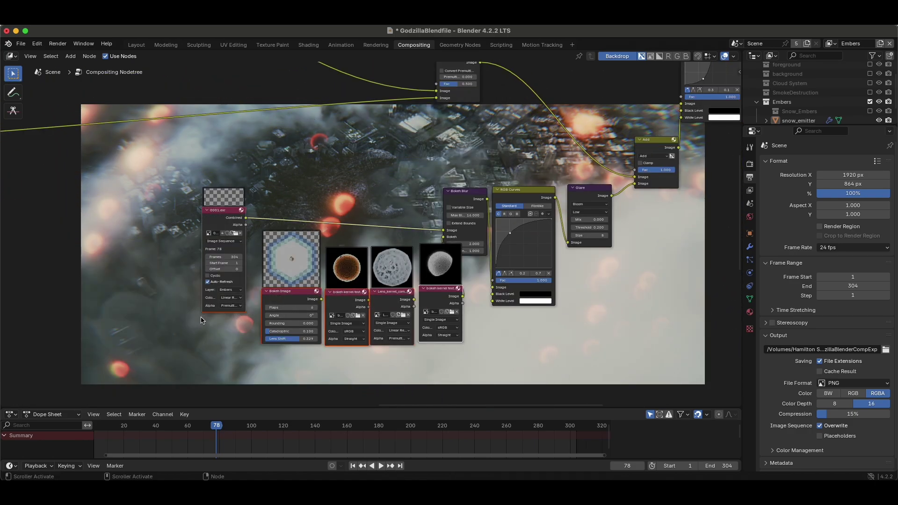
drag(344, 299, 229, 306)
scroll(419, 203, up, 5)
scroll(419, 202, left, 8)
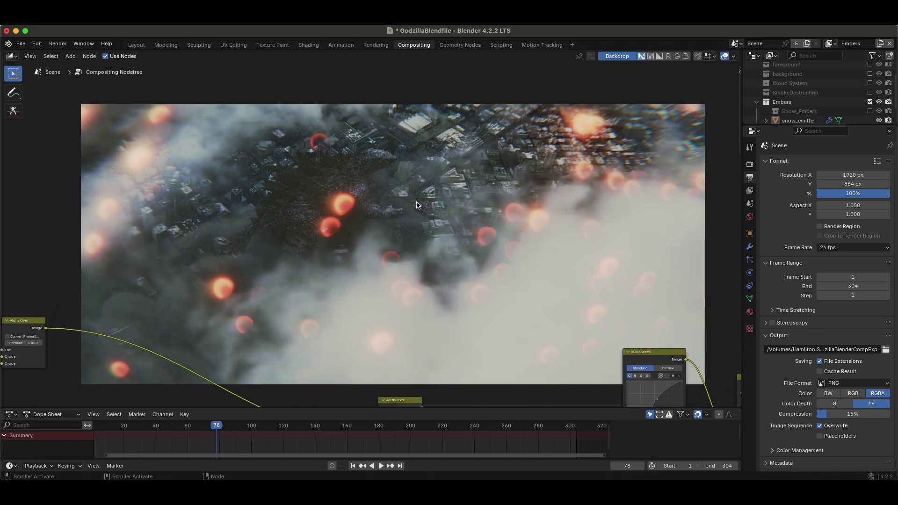
scroll(417, 205, down, 4)
scroll(418, 204, up, 5)
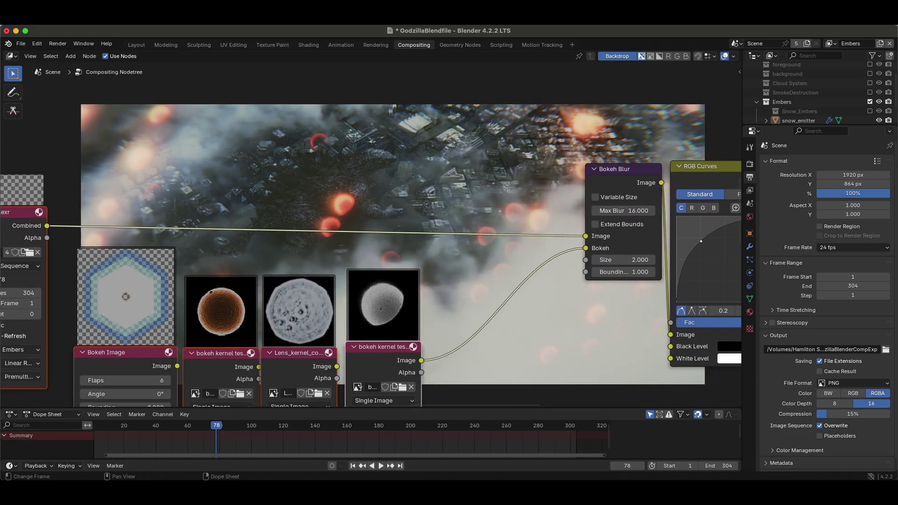
Add bokeh kernel test anamorphic.jpg as an image node and link it to Bokeh Blur's Bokeh input.
key(super+Tab)
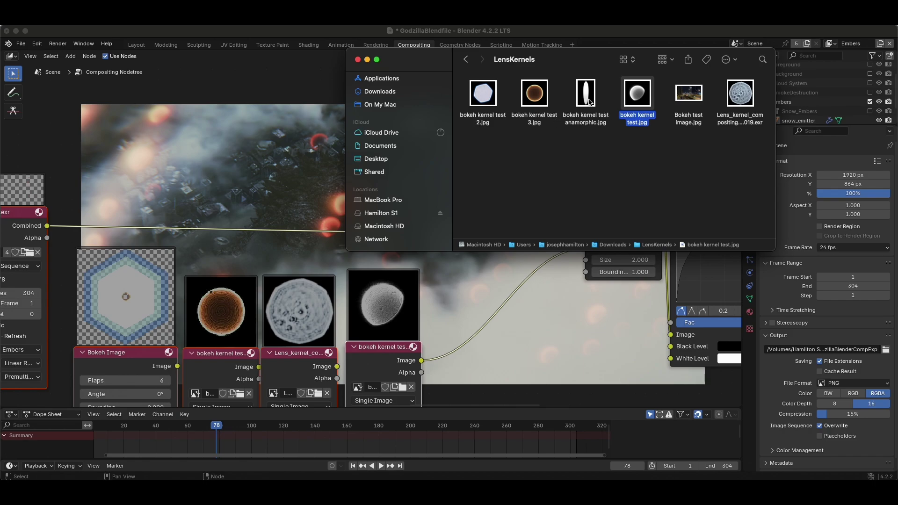
click(587, 96)
drag(585, 95, 495, 360)
click(406, 343)
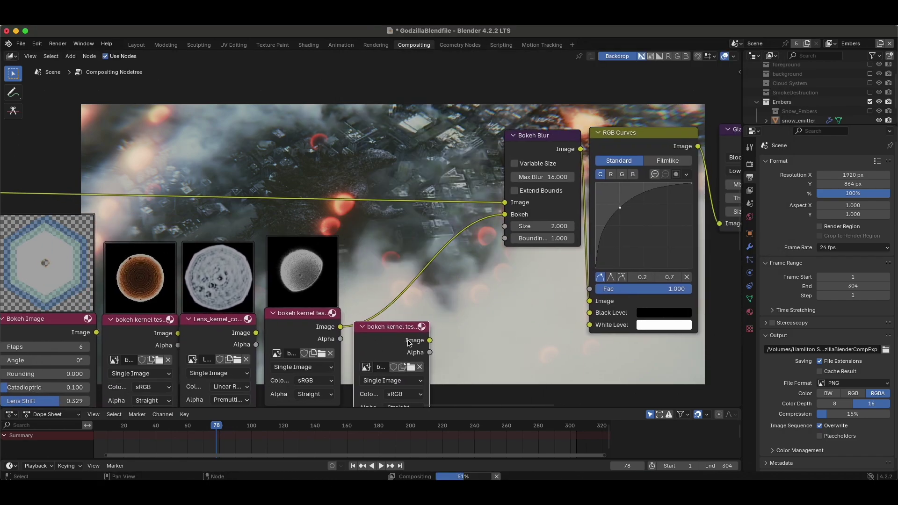
drag(518, 223, 518, 223)
scroll(399, 284, up, 5)
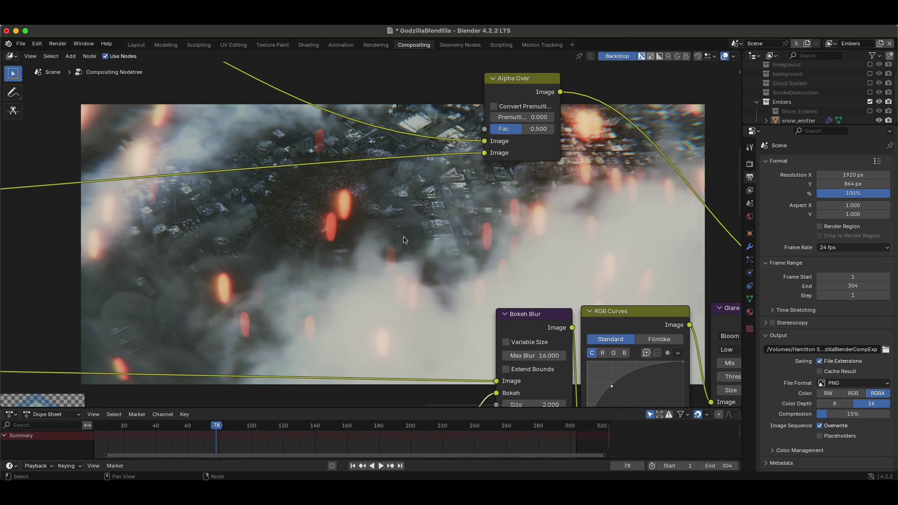
scroll(545, 145, up, 8)
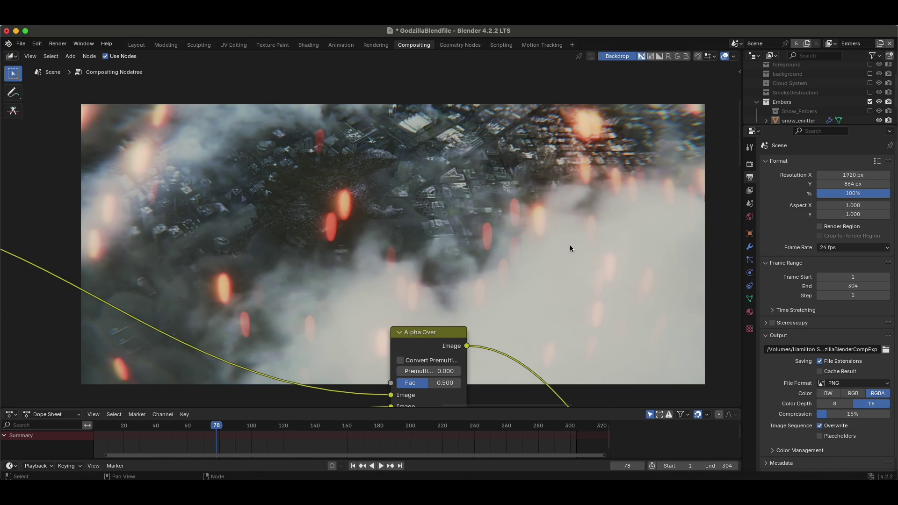
scroll(328, 290, up, 10)
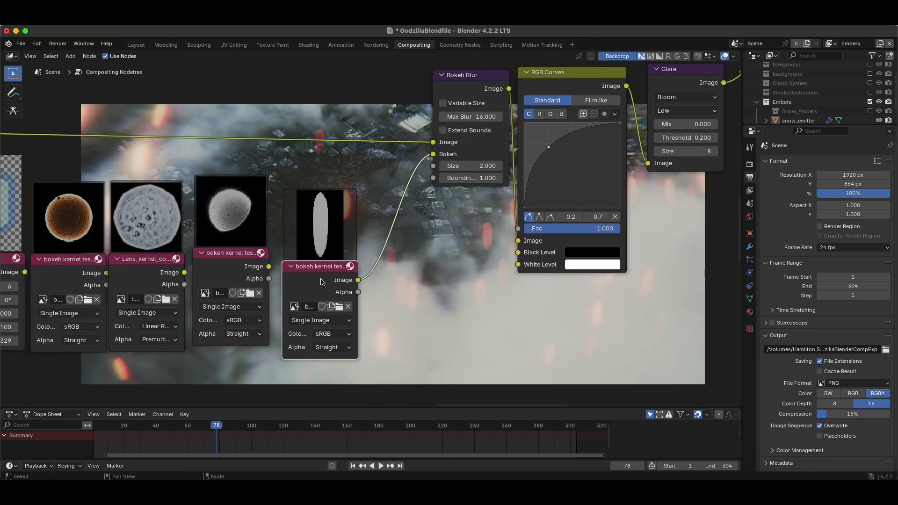
scroll(405, 213, up, 3)
scroll(364, 234, down, 5)
scroll(364, 234, up, 2)
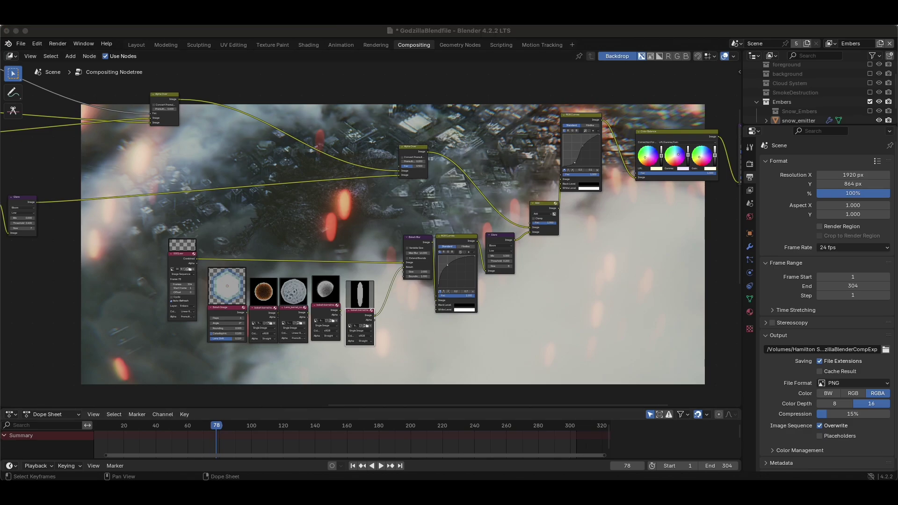
Add the Screenshot 2025 image as a node and connect it to Bokeh Blur's Bokeh socket.
drag(385, 320, 403, 329)
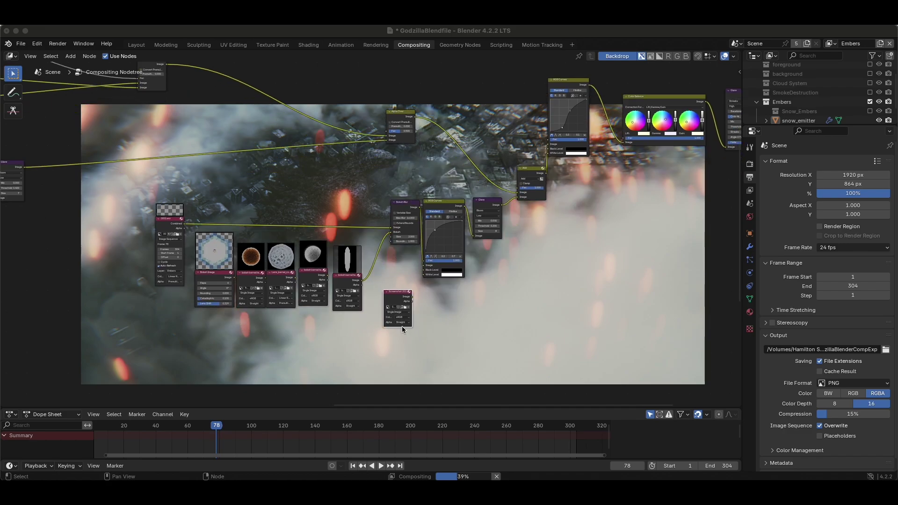
scroll(403, 328, up, 6)
scroll(311, 271, up, 2)
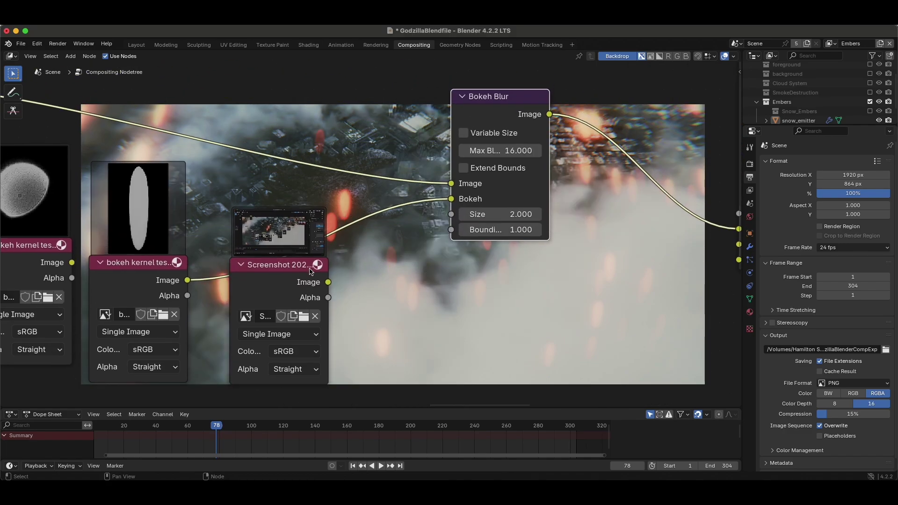
drag(329, 284, 489, 168)
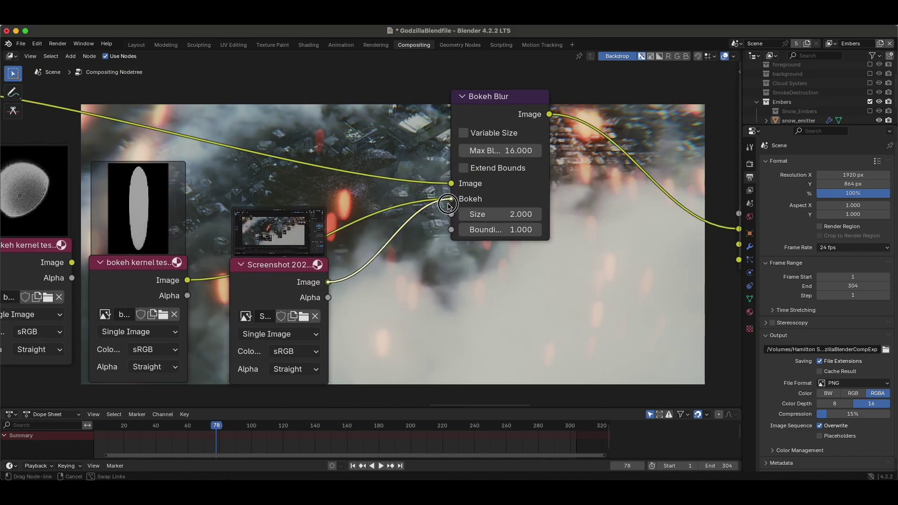
scroll(489, 137, up, 10)
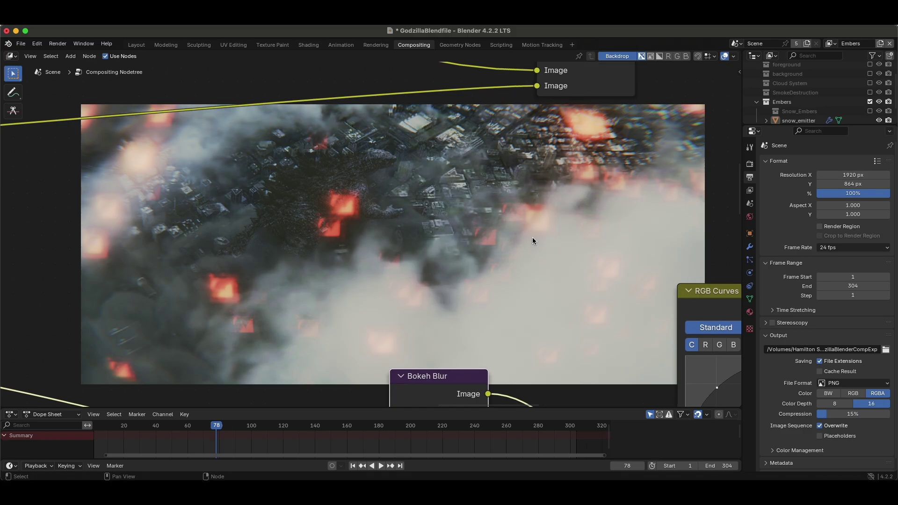
scroll(234, 284, down, 10)
scroll(269, 194, up, 5)
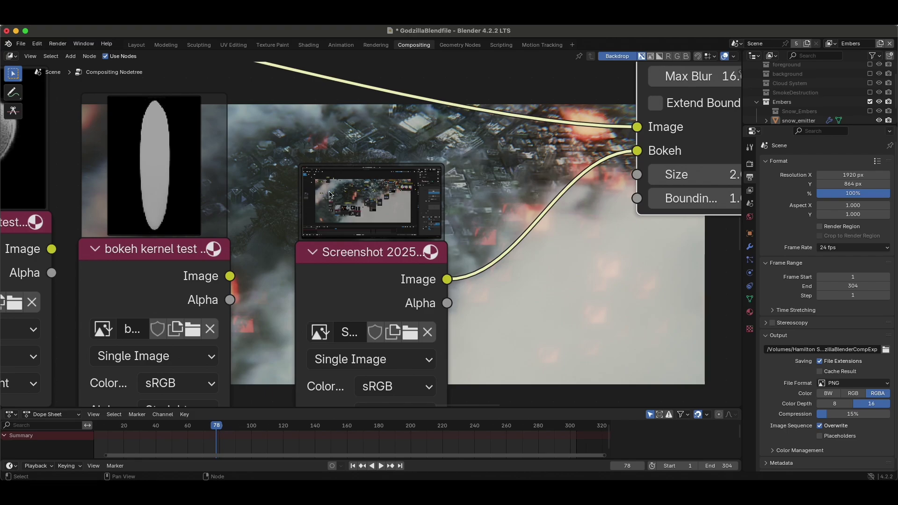
scroll(419, 200, down, 4)
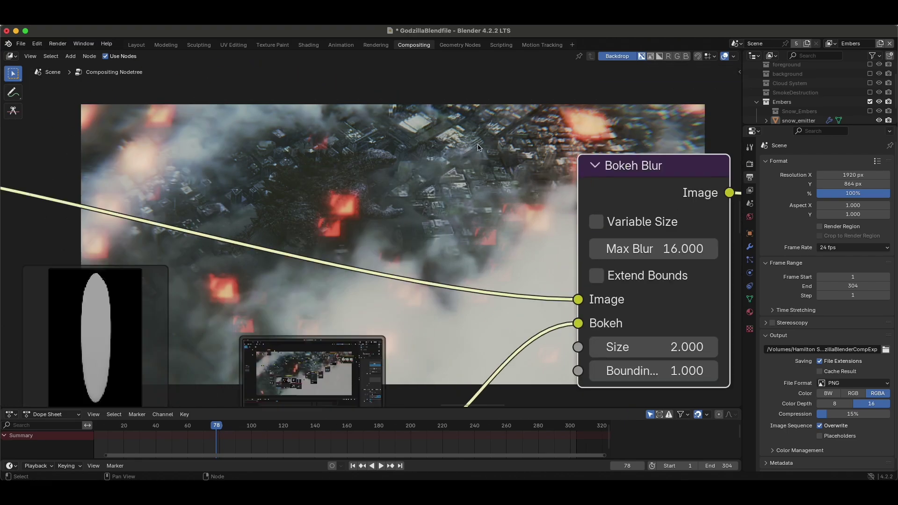
scroll(478, 148, up, 5)
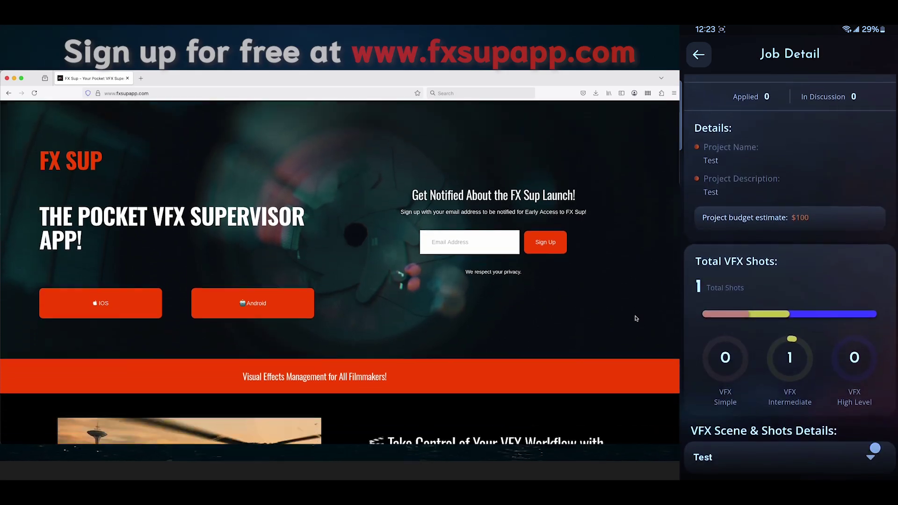
Scroll to the Get Notified form and enter an e-mail address in the Email field.
scroll(635, 318, down, 20)
scroll(646, 382, down, 10)
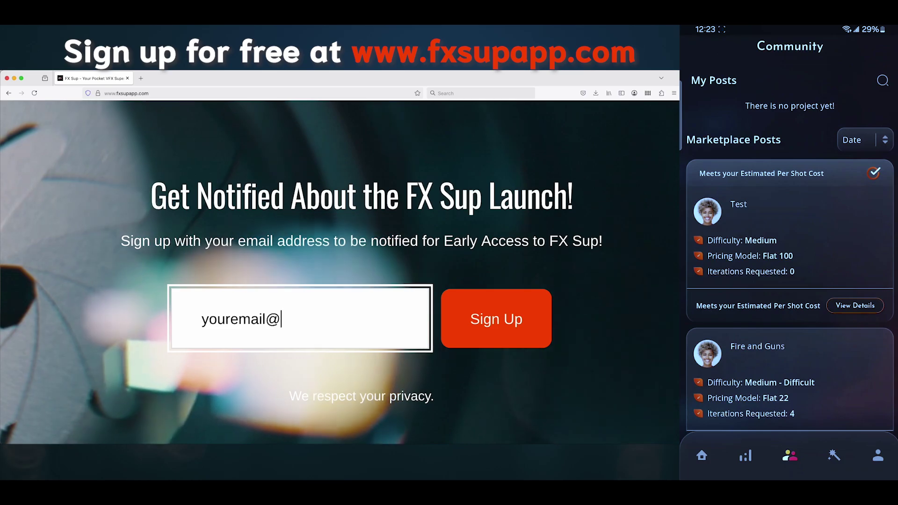
text(gmail.com)
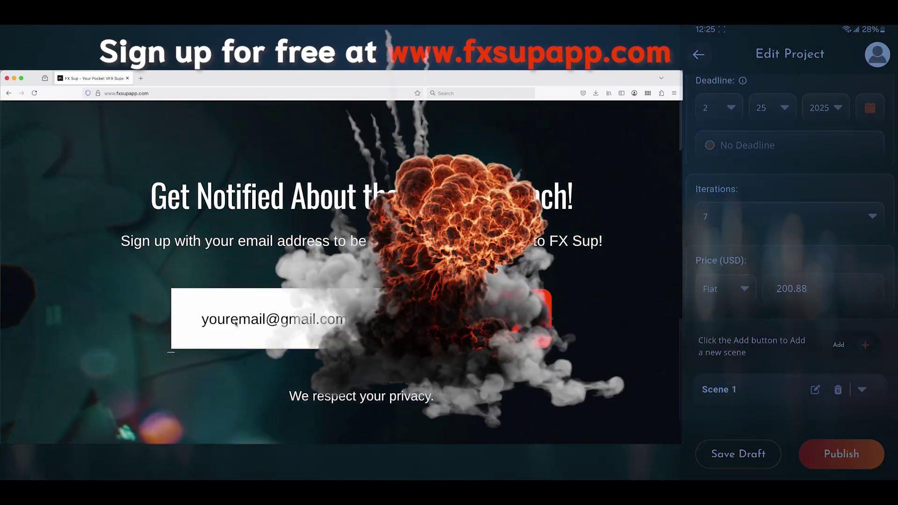